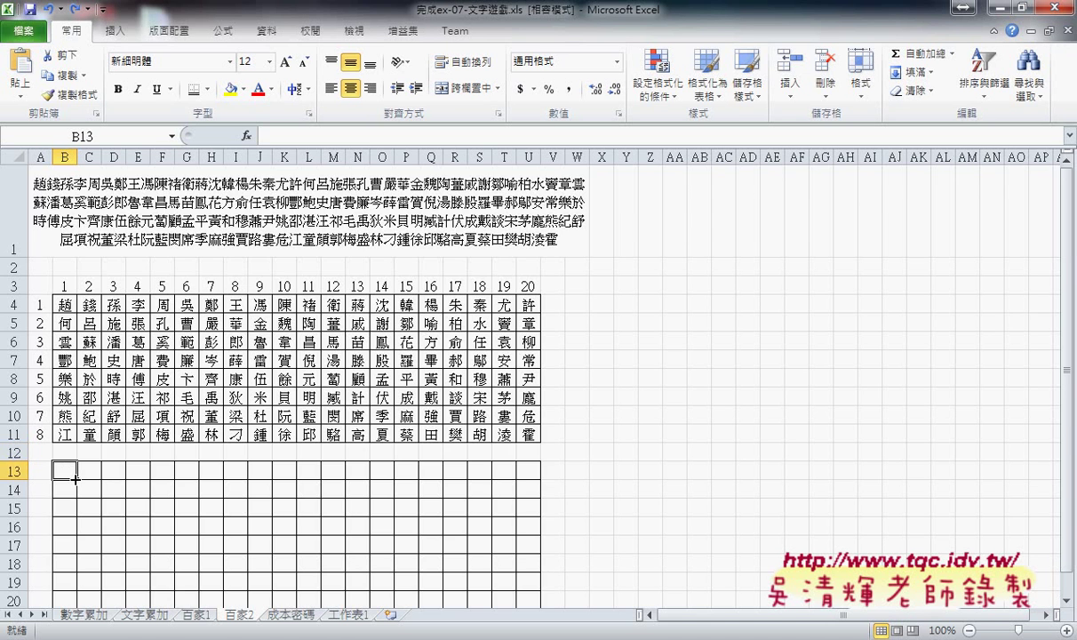
# Step: Copy the row numbers 1–8 from A4:A11 into A13:A20
pyautogui.scroll(-1, 116, 468)
pyautogui.scroll(1, 110, 223)
pyautogui.moveTo(65, 304); pyautogui.dragTo(528, 304)
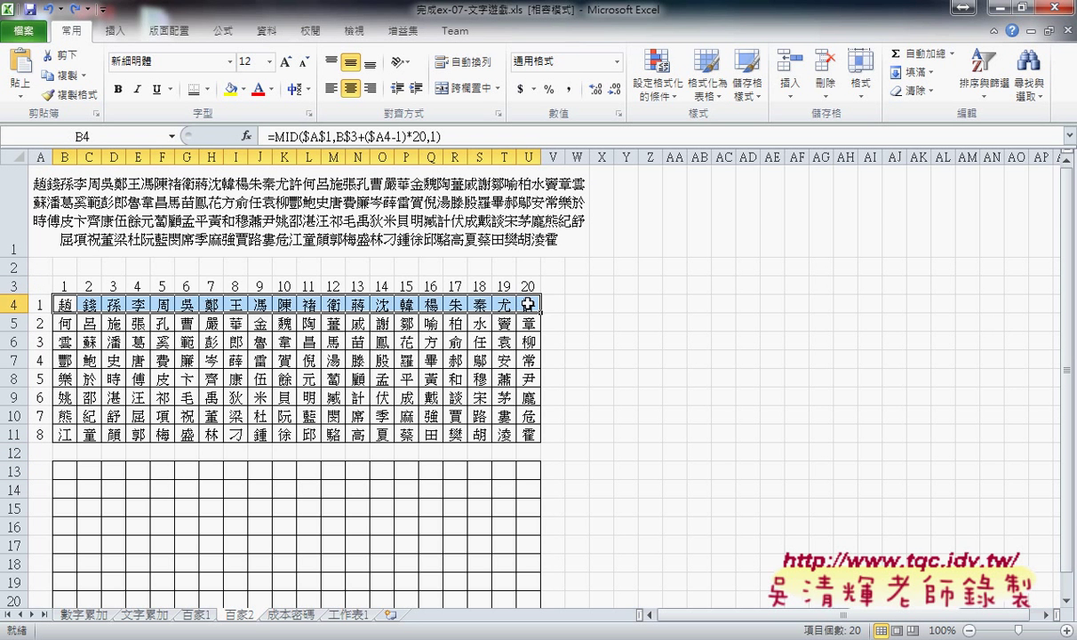
pyautogui.moveTo(64, 304); pyautogui.dragTo(68, 434)
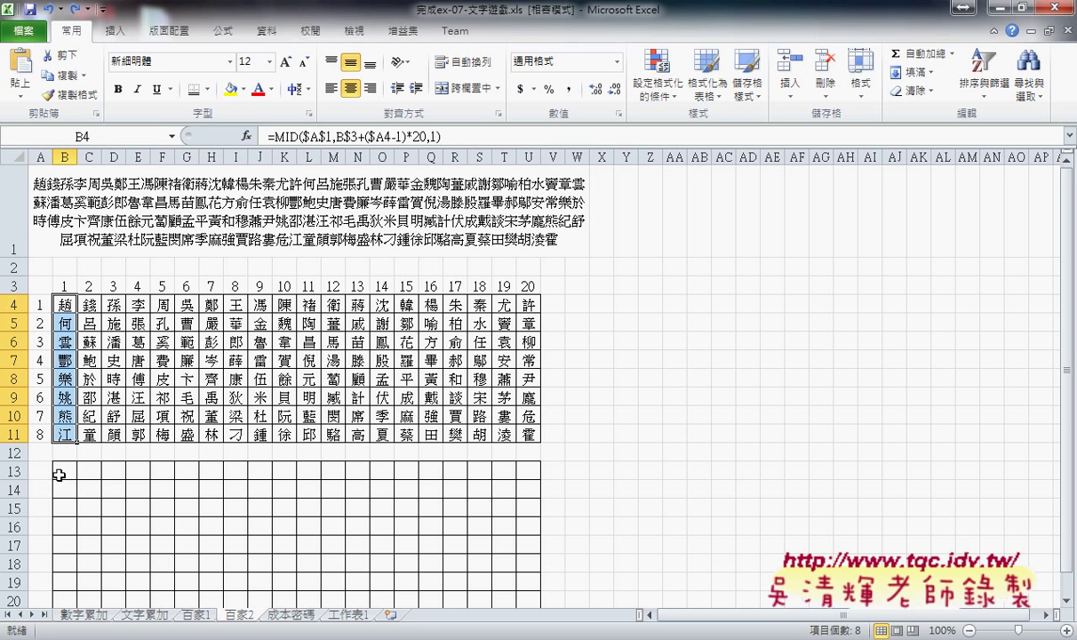
pyautogui.click(41, 306)
pyautogui.moveTo(40, 307); pyautogui.dragTo(41, 435)
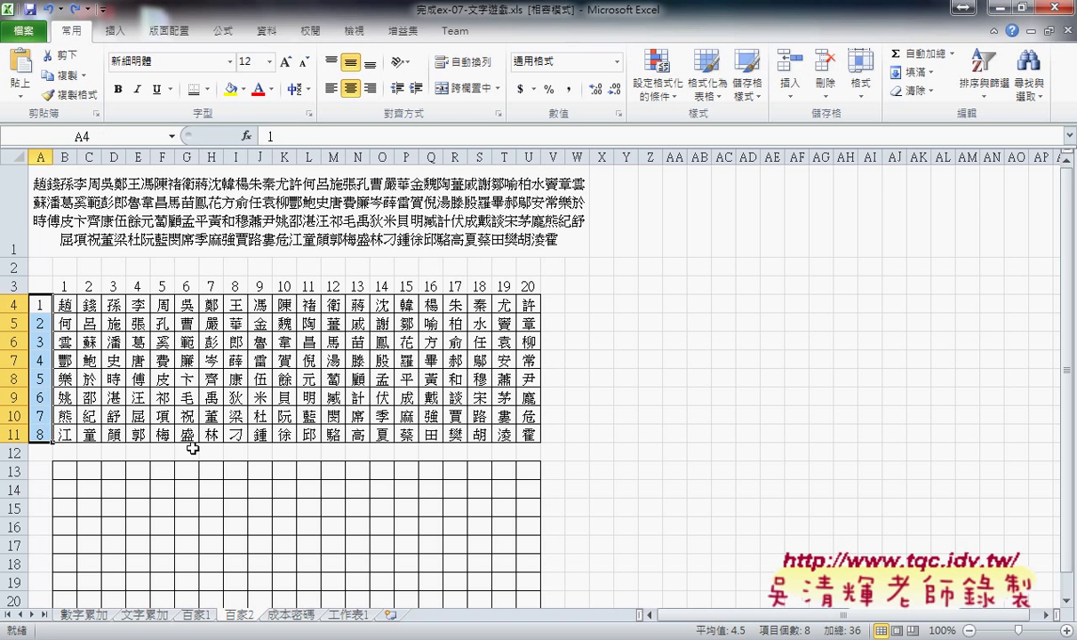
pyautogui.hotkey('ctrl', 'c')
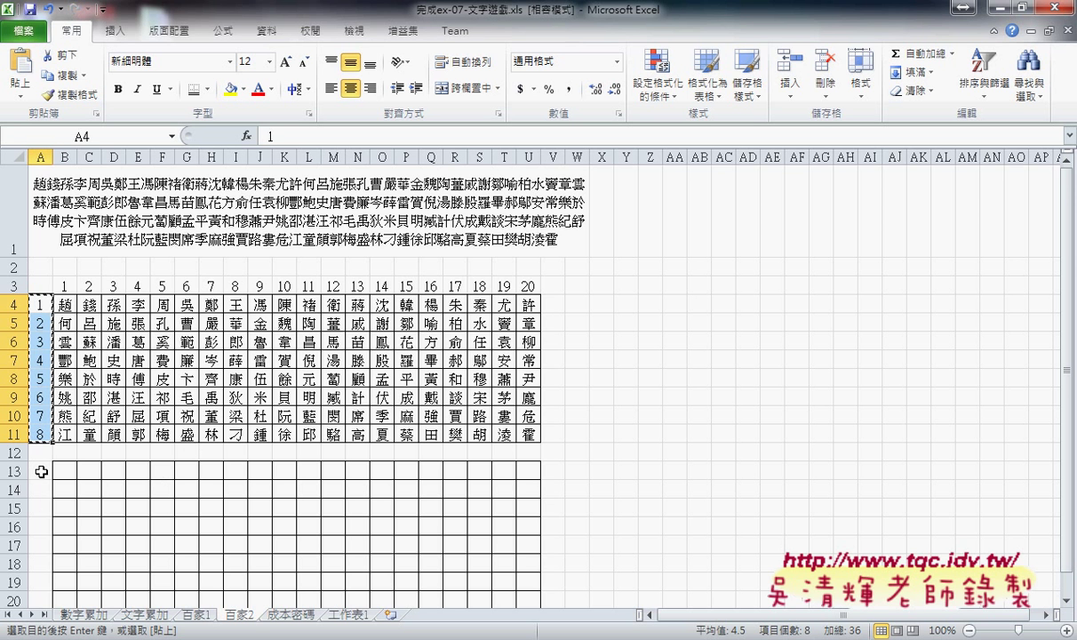
pyautogui.click(41, 472)
pyautogui.hotkey('ctrl', 'v')
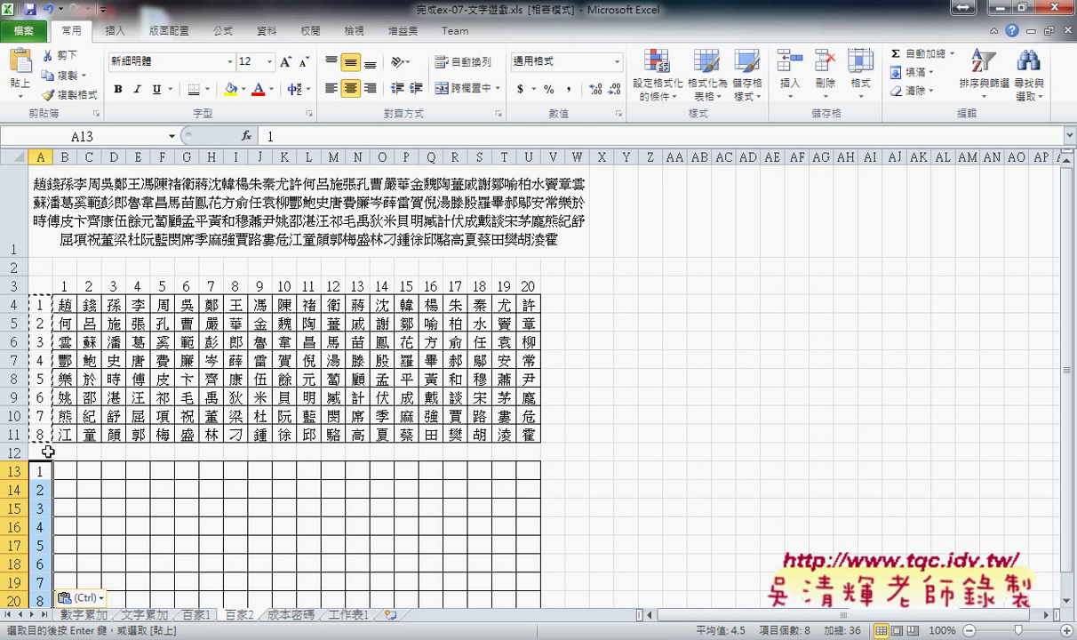
# Step: Copy the column numbers 1–20 from B3:U3 into B12:U12
pyautogui.moveTo(64, 286); pyautogui.dragTo(520, 285)
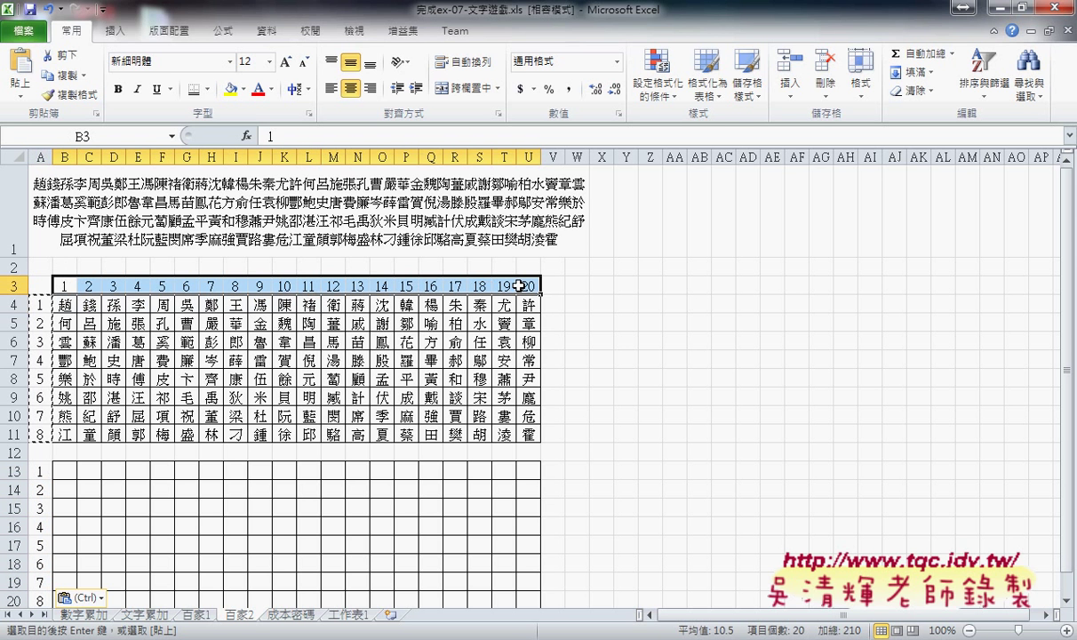
pyautogui.hotkey('ctrl', 'c')
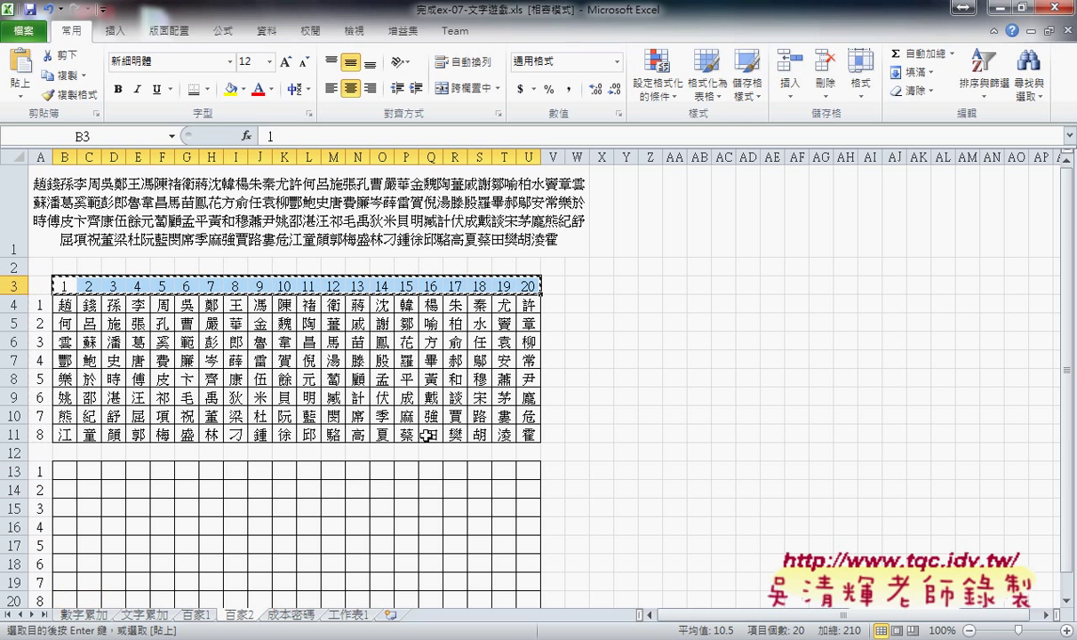
pyautogui.click(64, 453)
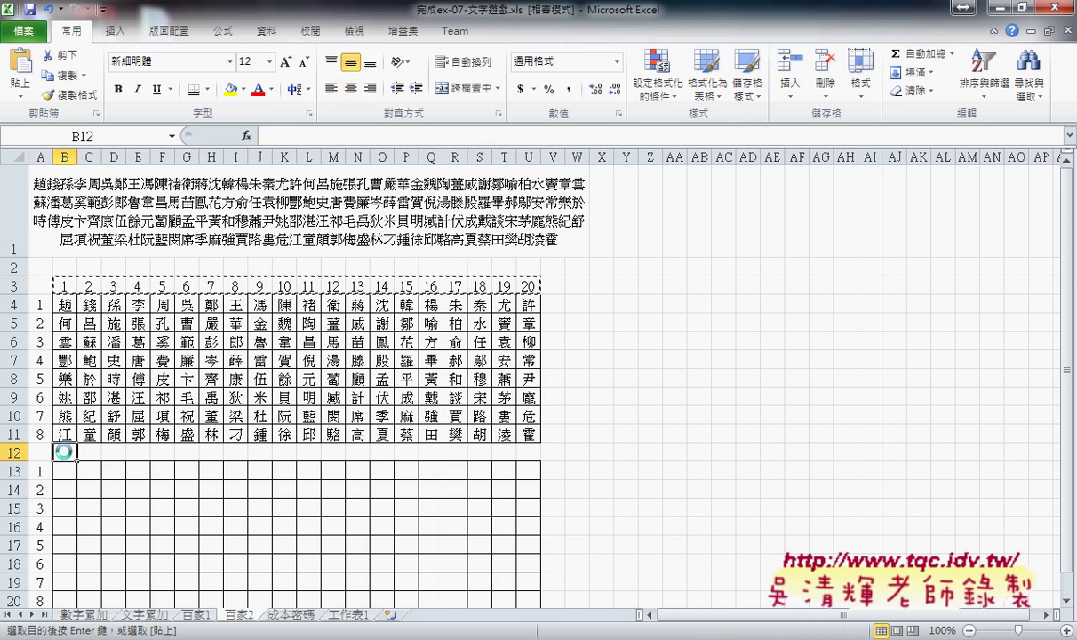
pyautogui.hotkey('ctrl', 'v')
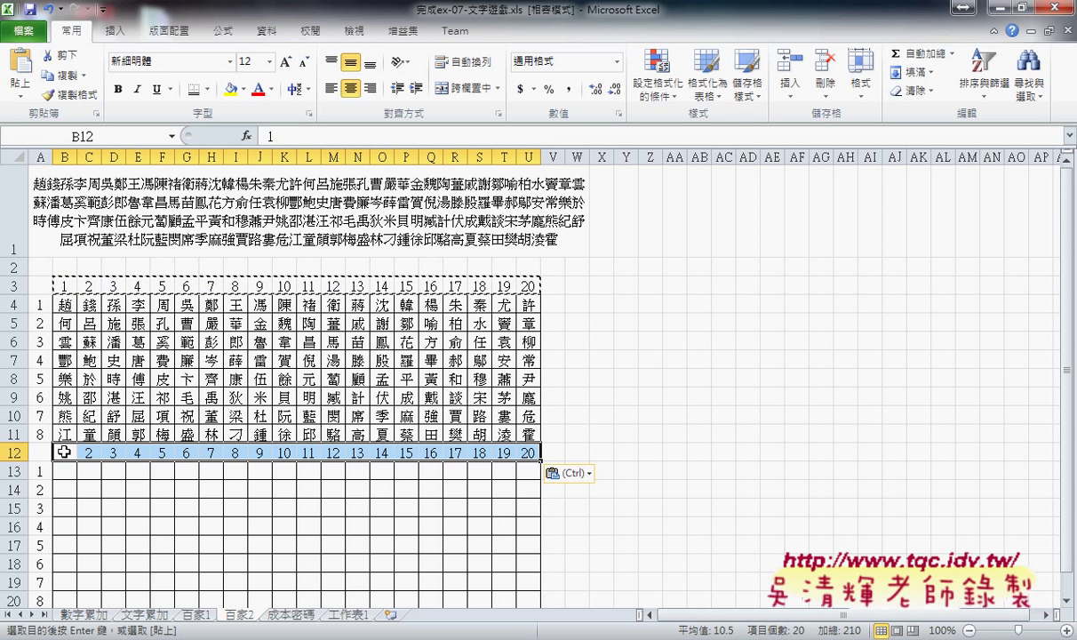
pyautogui.click(66, 473)
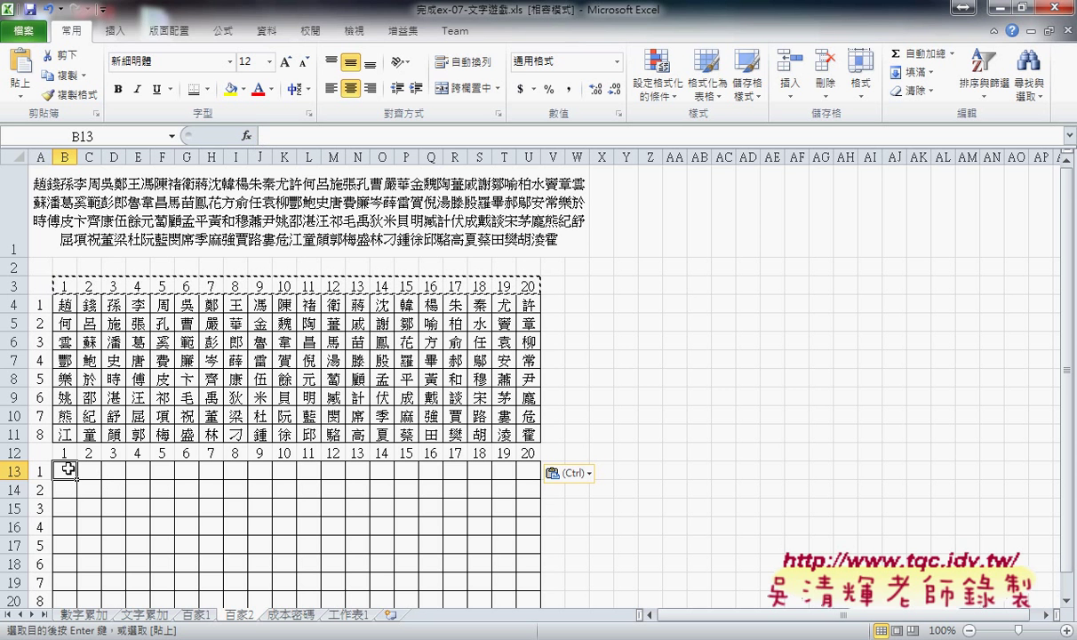
# Step: Insert the MID function into B13 from the recently used functions
pyautogui.click(246, 135)
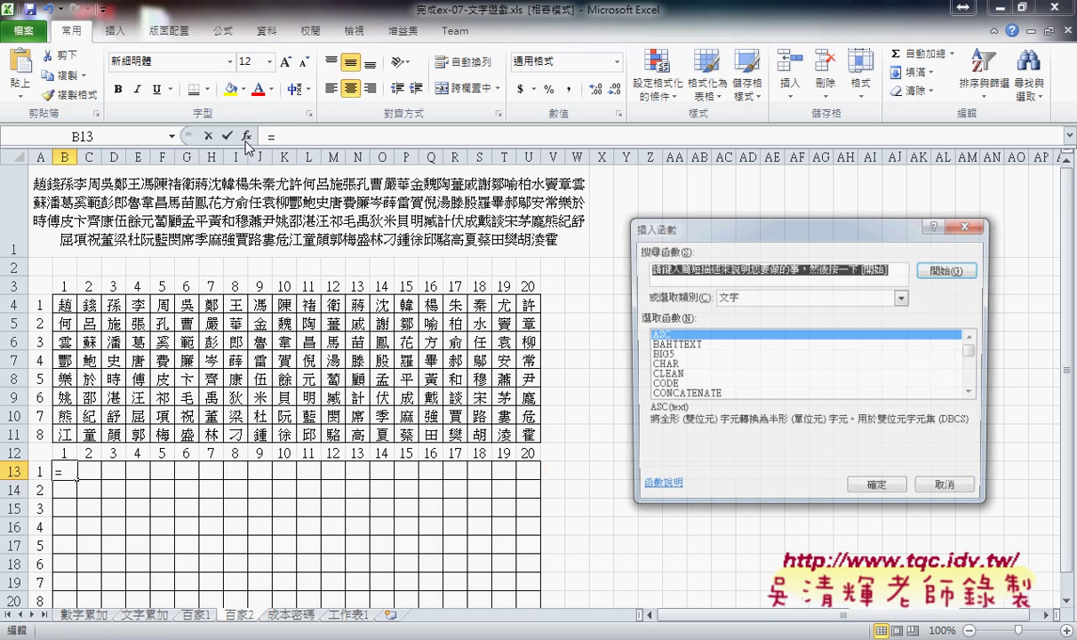
pyautogui.click(737, 297)
pyautogui.click(755, 311)
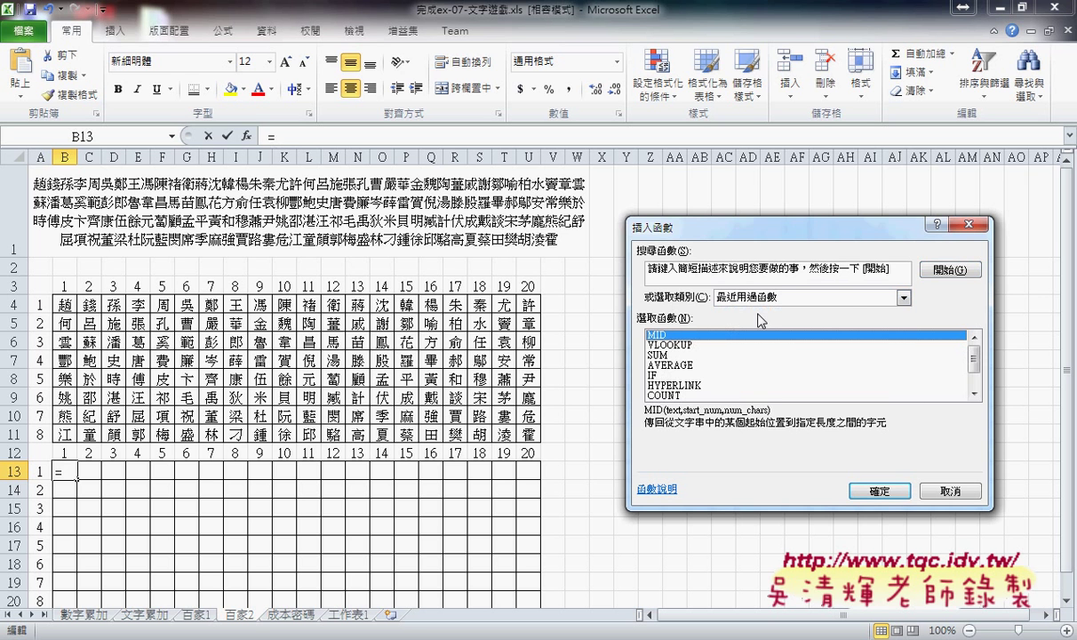
pyautogui.click(875, 489)
# Step: Set MID's Text to $A$1, Start_num to A13 and Num_chars to 1, returning 趙
pyautogui.click(201, 215)
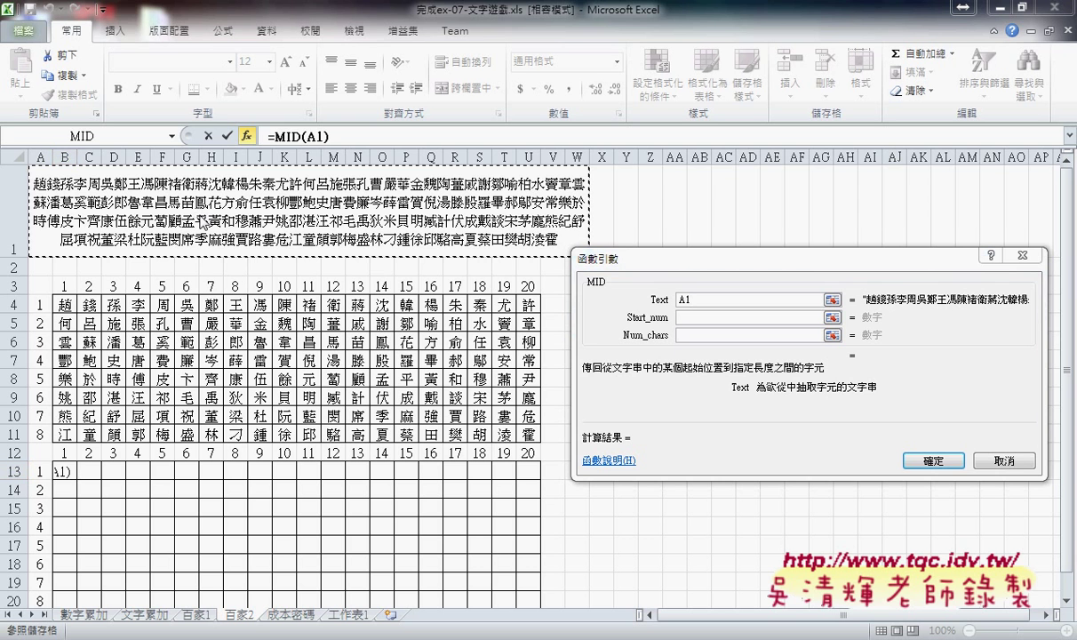
pyautogui.click(703, 300)
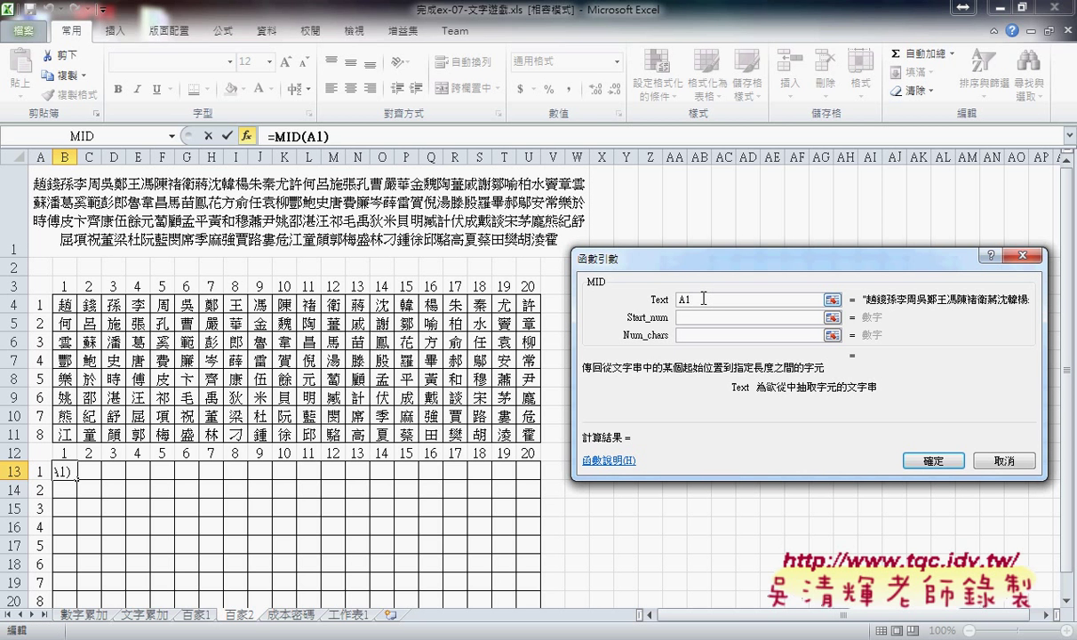
pyautogui.press('F4')
pyautogui.click(682, 336)
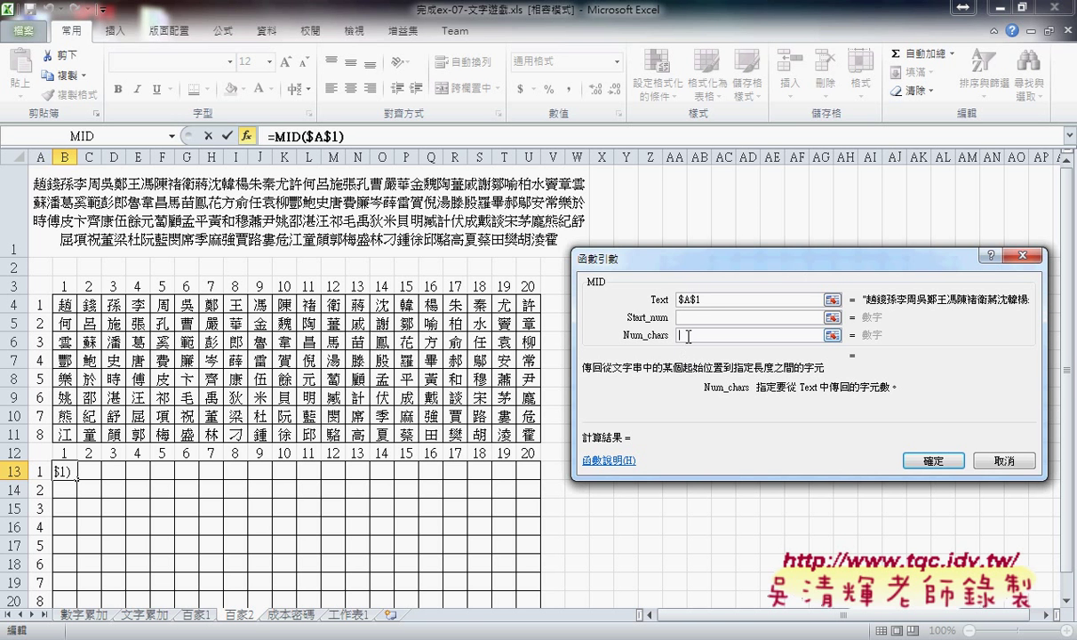
pyautogui.write('1')
pyautogui.click(666, 317)
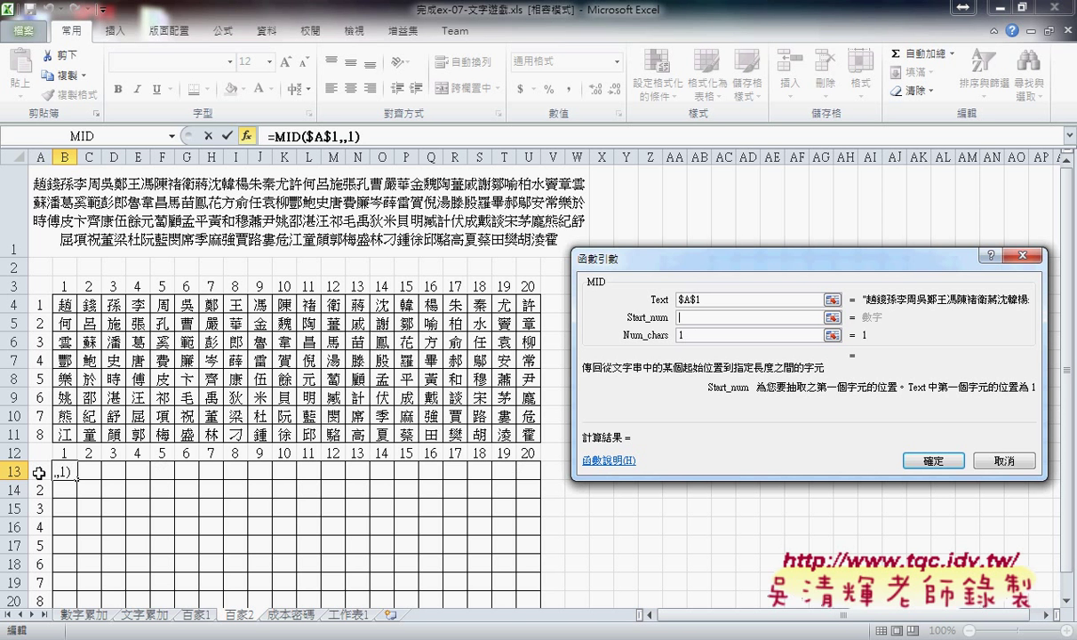
pyautogui.click(39, 473)
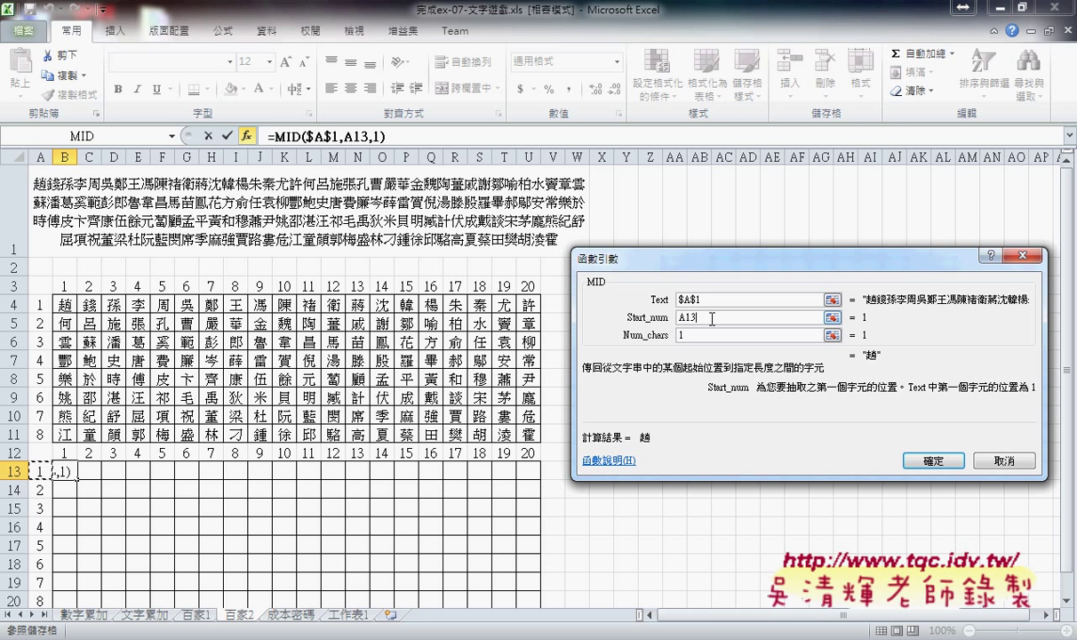
pyautogui.click(925, 460)
pyautogui.scroll(-1, 254, 507)
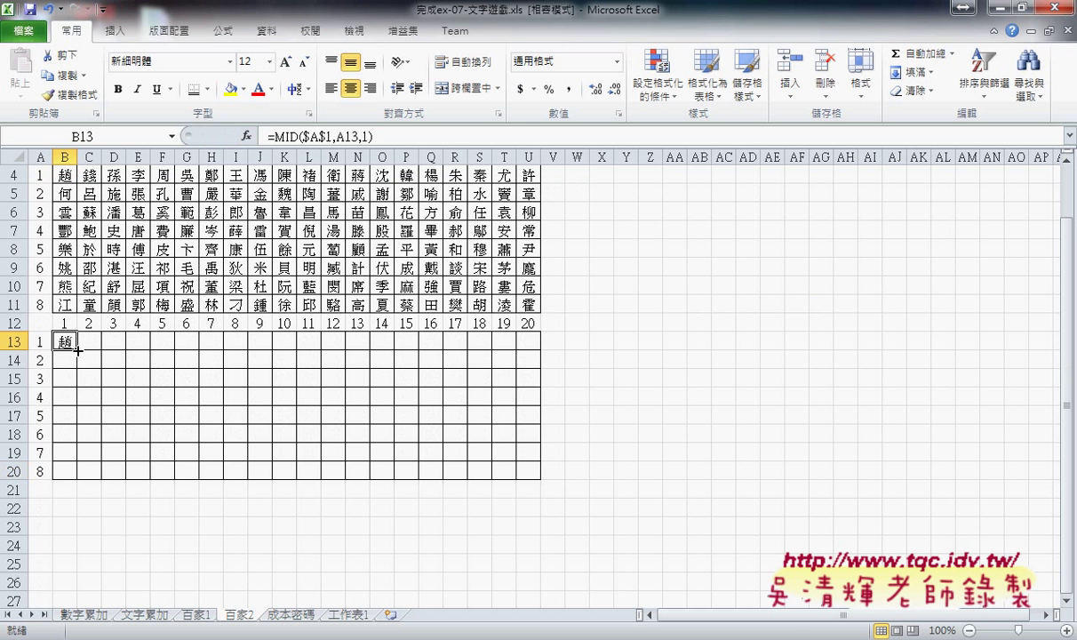
# Step: Fill B13's MID formula through B13:U20, then reopen B13's Function Arguments at Start_num
pyautogui.moveTo(77, 350)
pyautogui.mouseDown()
pyautogui.moveTo(77, 471)
pyautogui.moveTo(536, 479)
pyautogui.mouseUp()
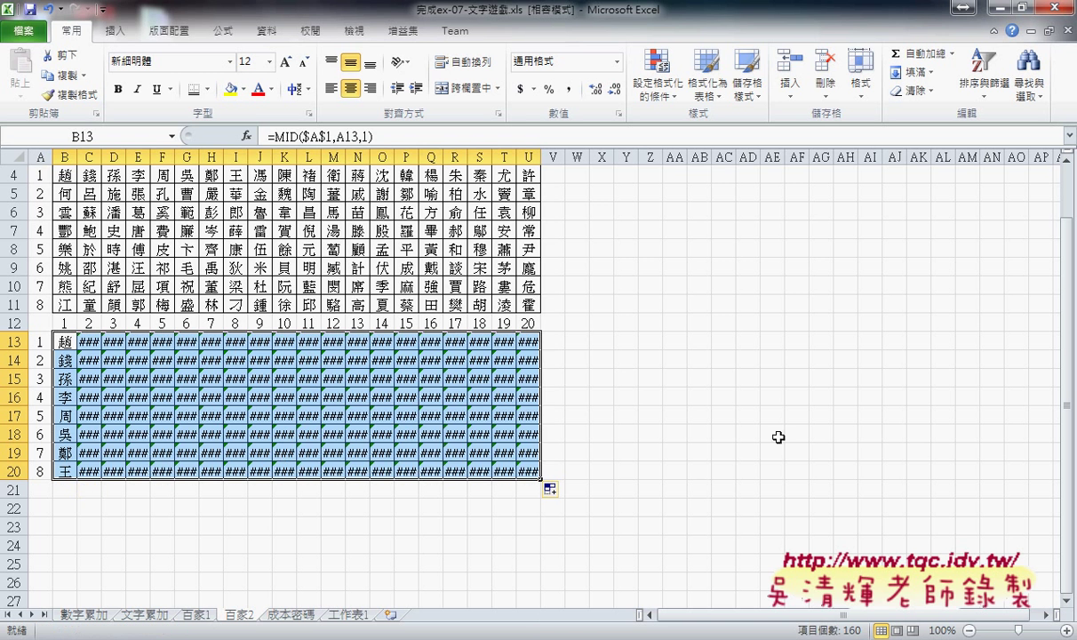
pyautogui.click(75, 342)
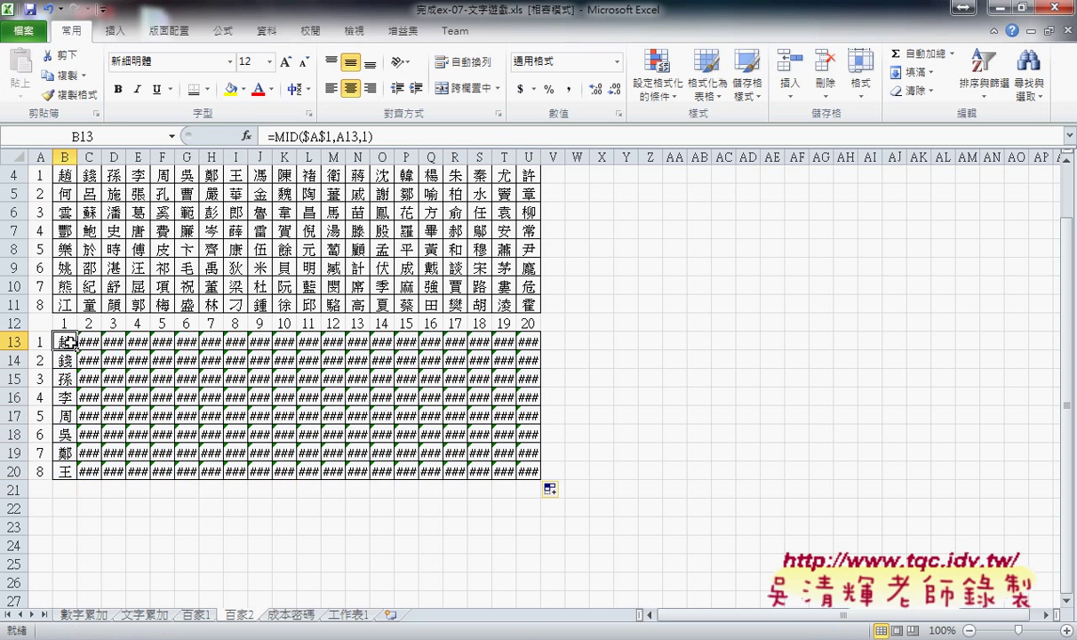
pyautogui.click(293, 136)
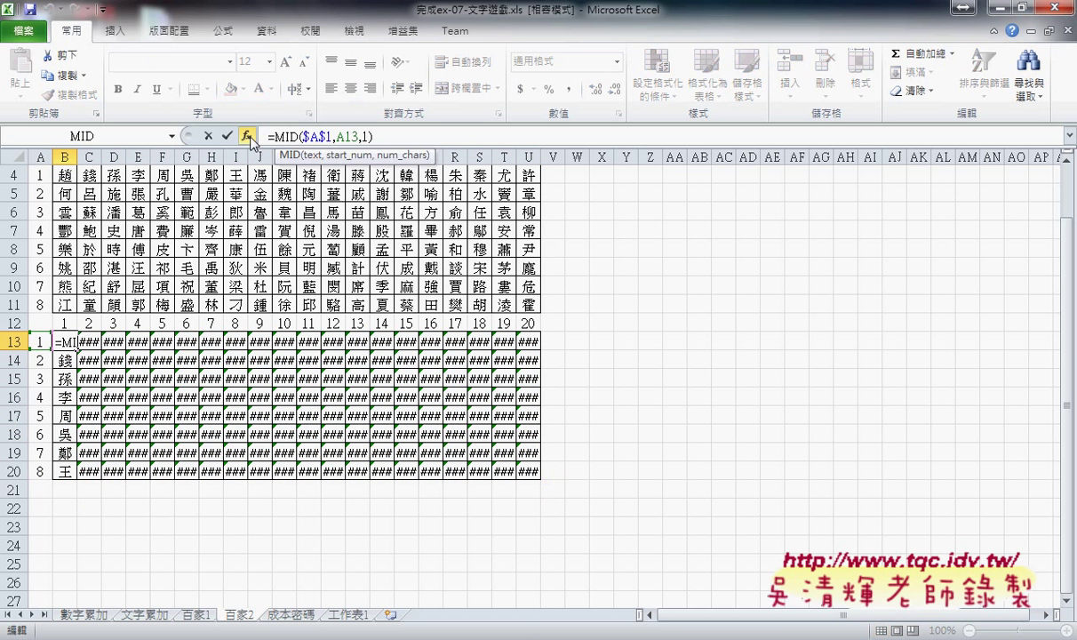
pyautogui.click(247, 136)
pyautogui.click(705, 318)
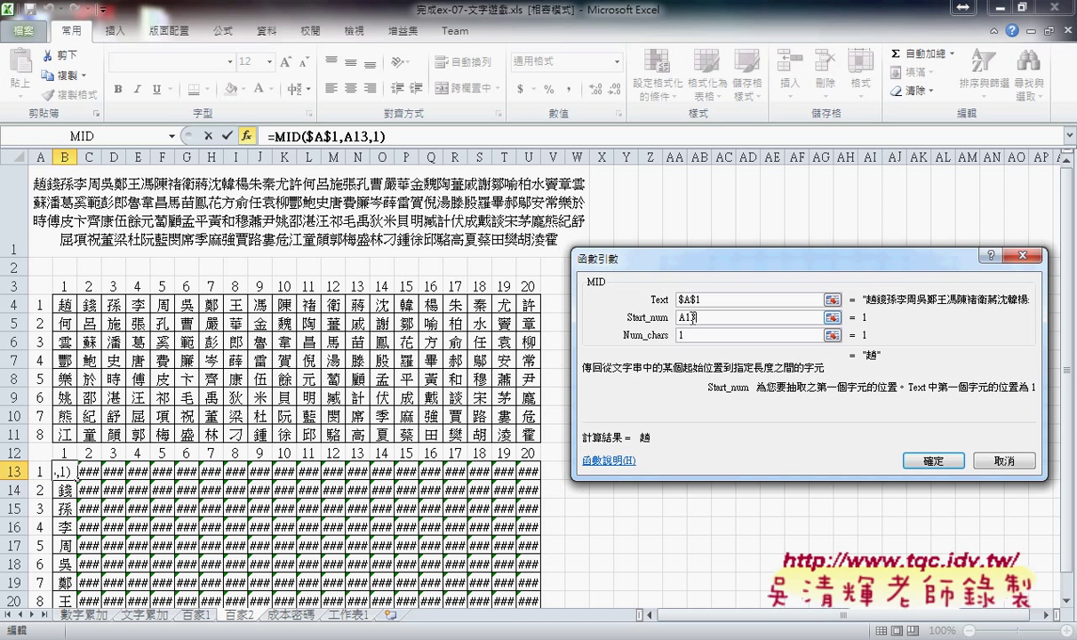
# Step: Extend the Start_num argument to A13+(B12-1)*8
pyautogui.write('+')
pyautogui.click(64, 452)
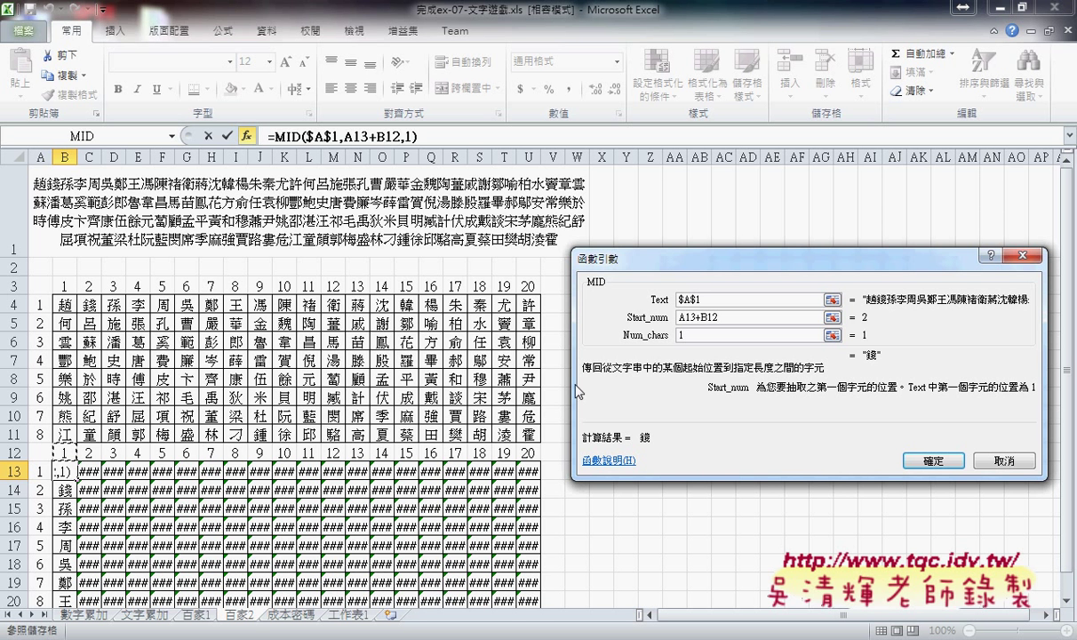
pyautogui.write('-')
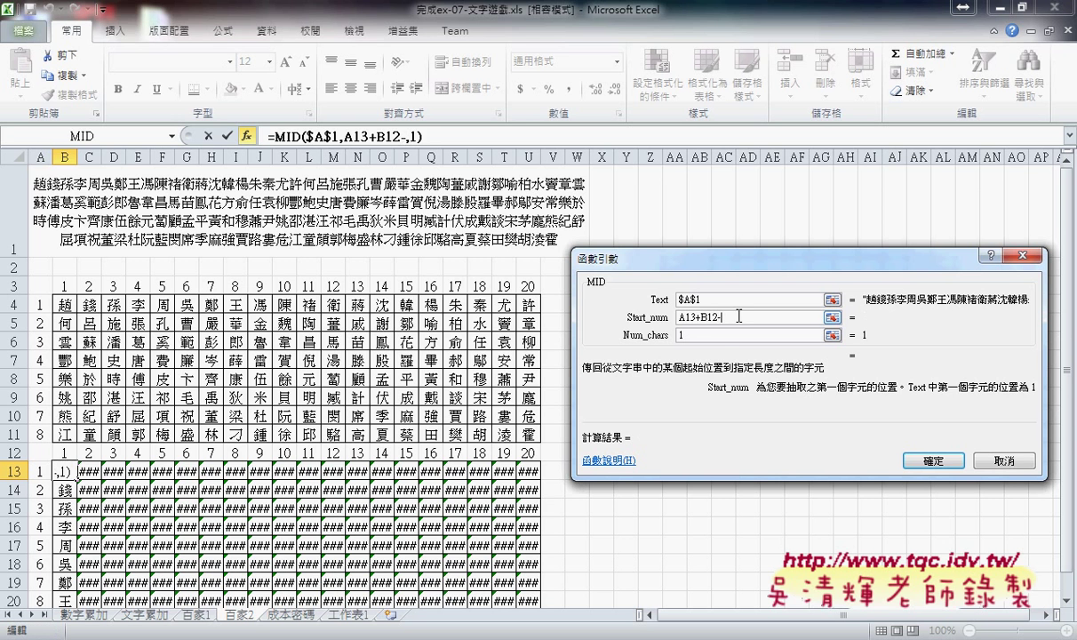
pyautogui.write('1')
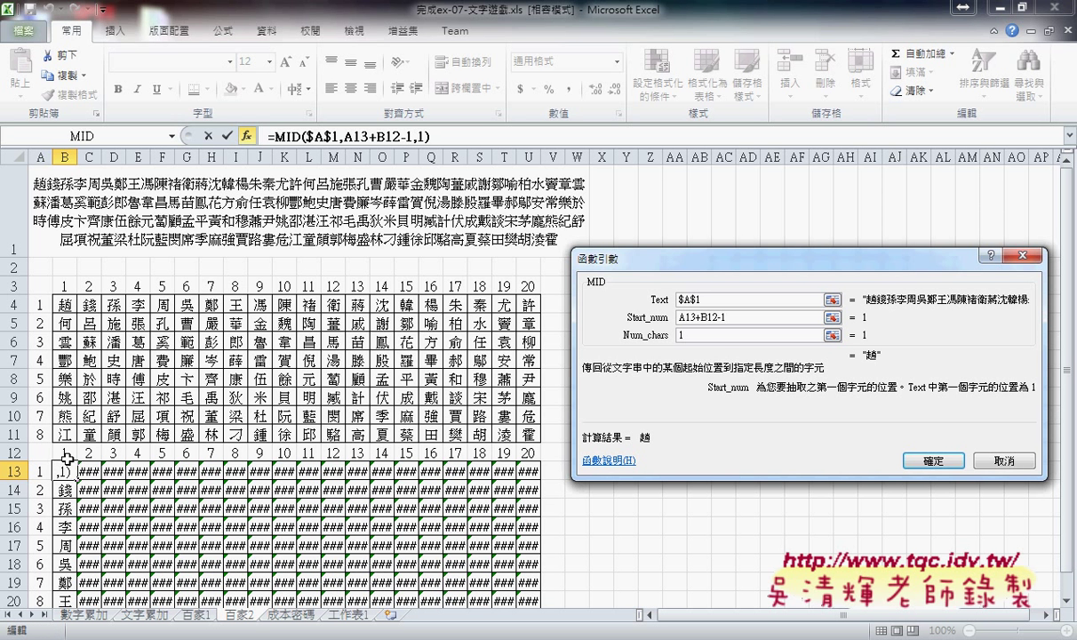
pyautogui.click(702, 316)
pyautogui.write('(')
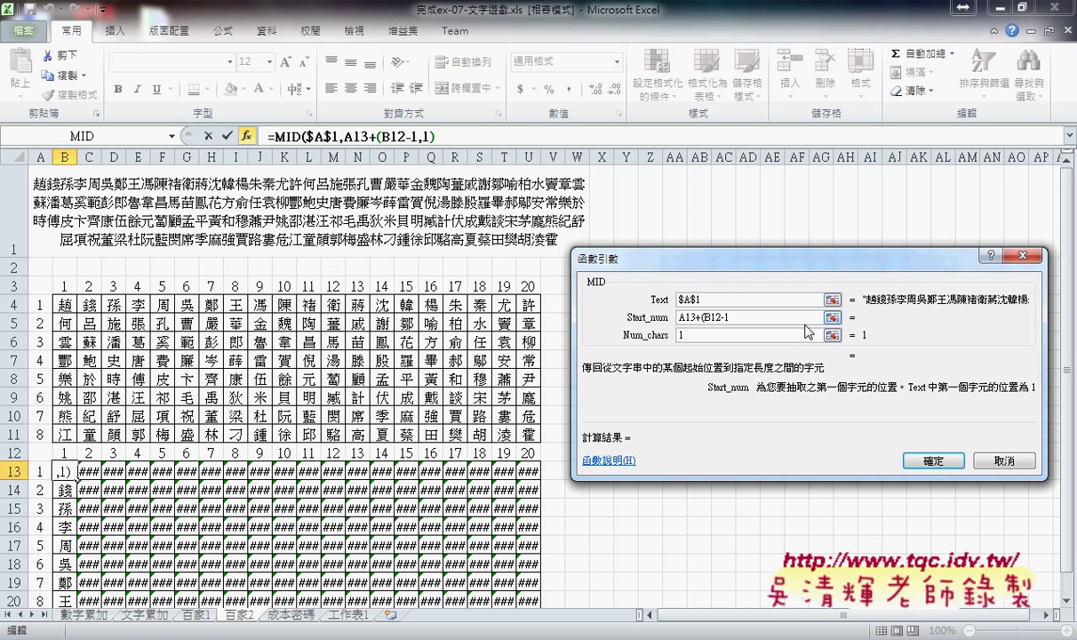
pyautogui.write(')')
pyautogui.write('*')
pyautogui.write('8')
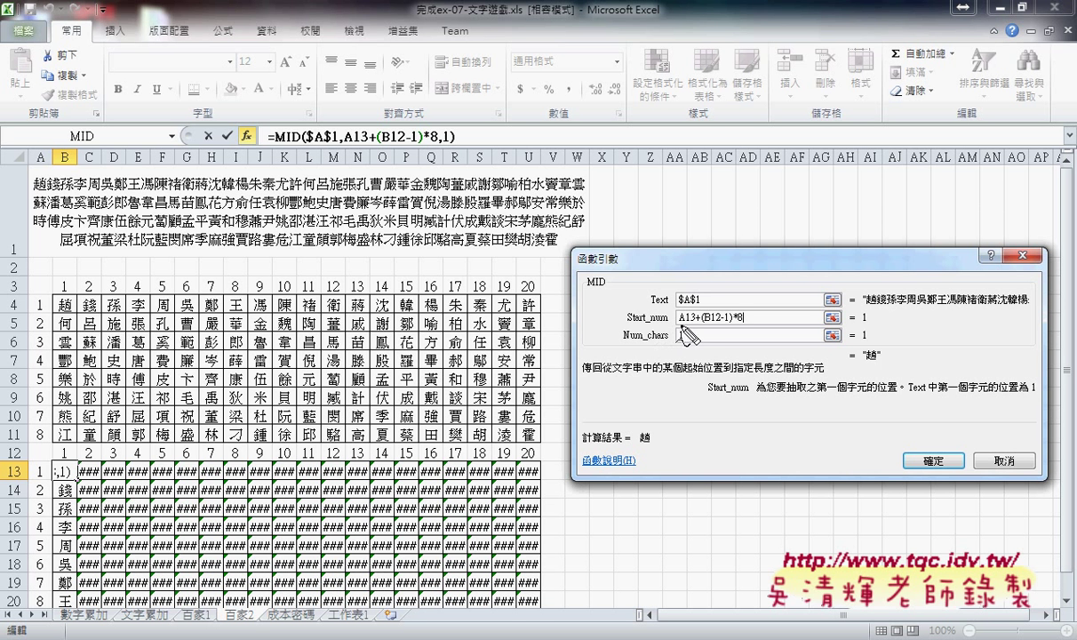
# Step: Highlight the A13 and (B12-1) parts of Start_num, then anchor them as $A13 and B$12
pyautogui.moveTo(679, 326); pyautogui.dragTo(692, 326)
pyautogui.moveTo(38, 477); pyautogui.dragTo(47, 462)
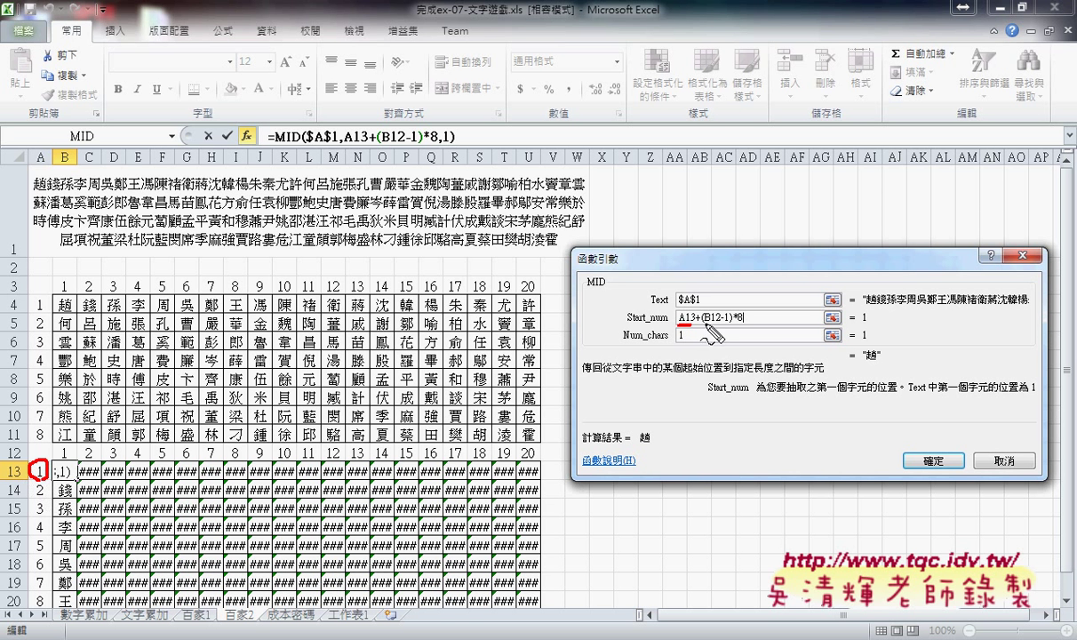
pyautogui.moveTo(701, 326); pyautogui.dragTo(732, 325)
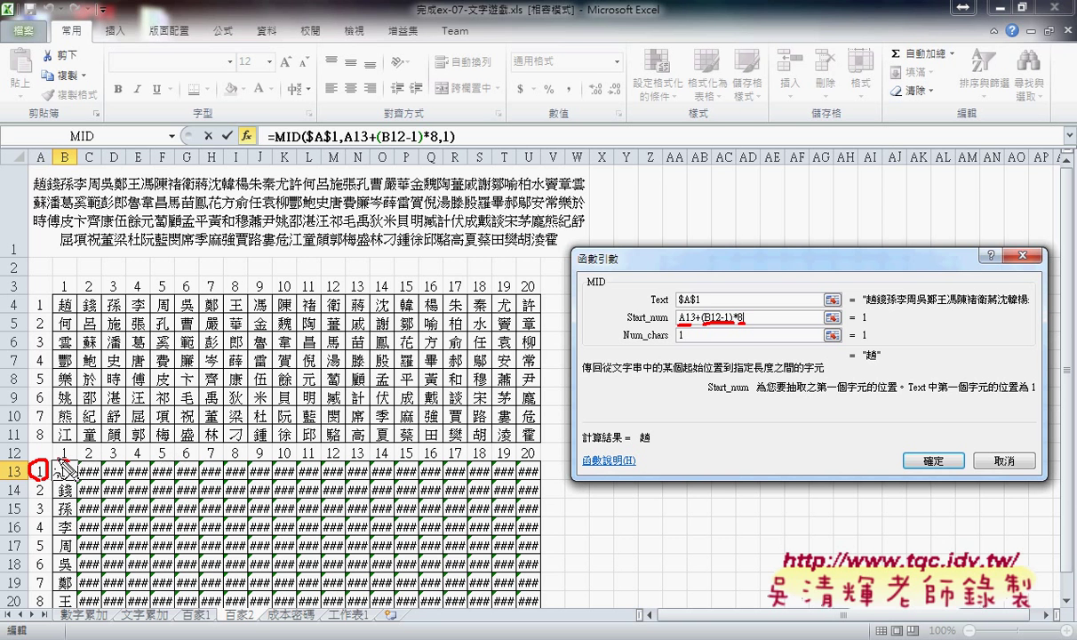
pyautogui.moveTo(61, 433); pyautogui.dragTo(56, 450)
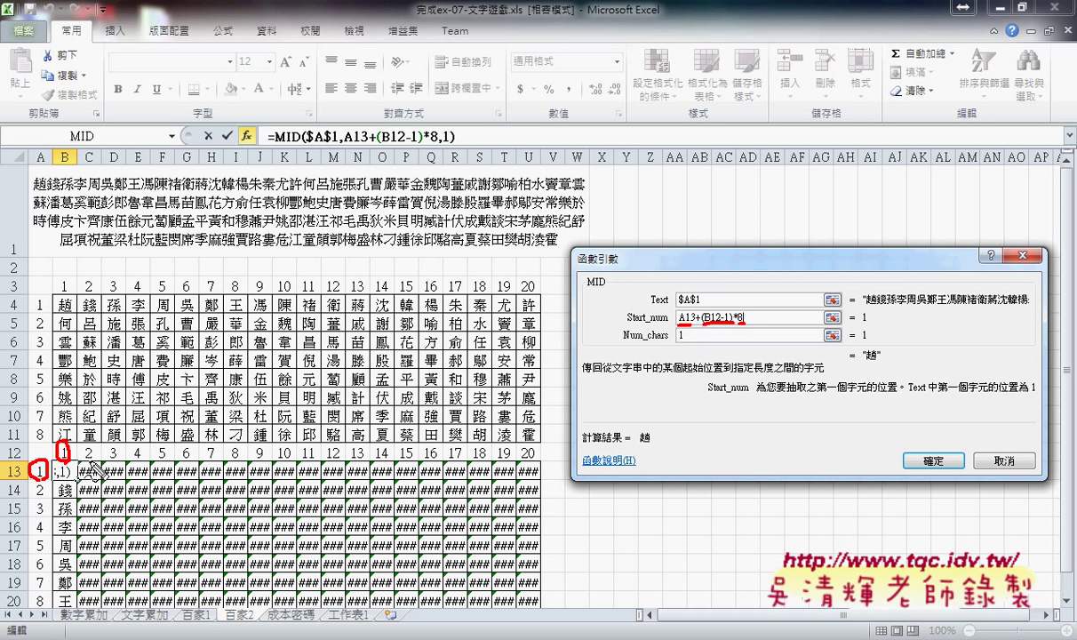
pyautogui.moveTo(92, 444); pyautogui.dragTo(86, 446)
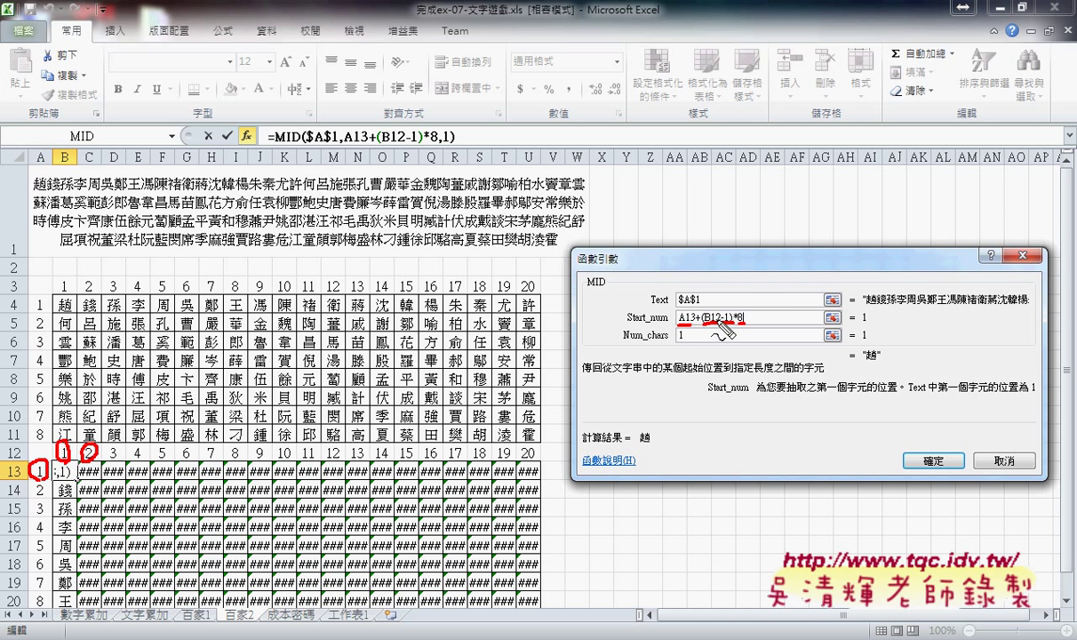
pyautogui.moveTo(731, 337)
pyautogui.mouseDown()
pyautogui.moveTo(752, 334)
pyautogui.moveTo(745, 325)
pyautogui.mouseUp()
pyautogui.press('Escape')
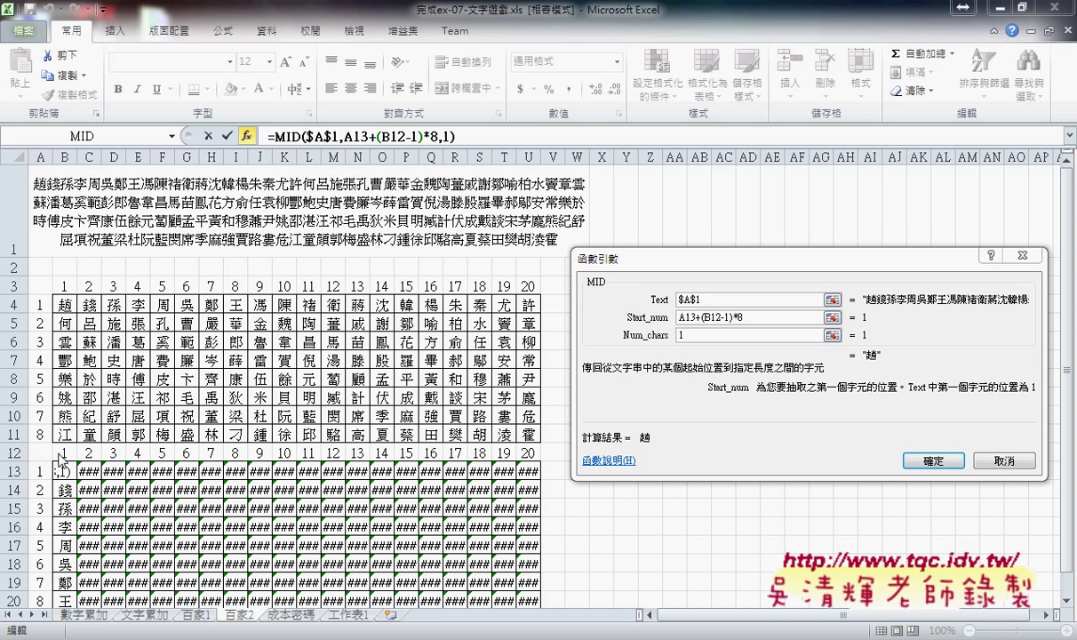
pyautogui.click(711, 317)
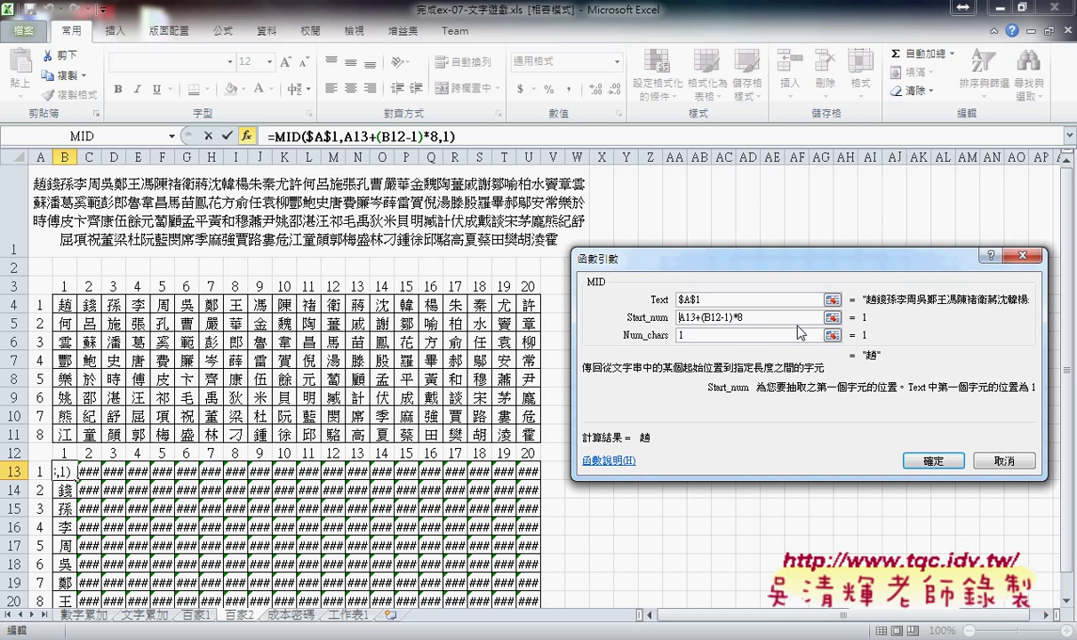
pyautogui.write('$')
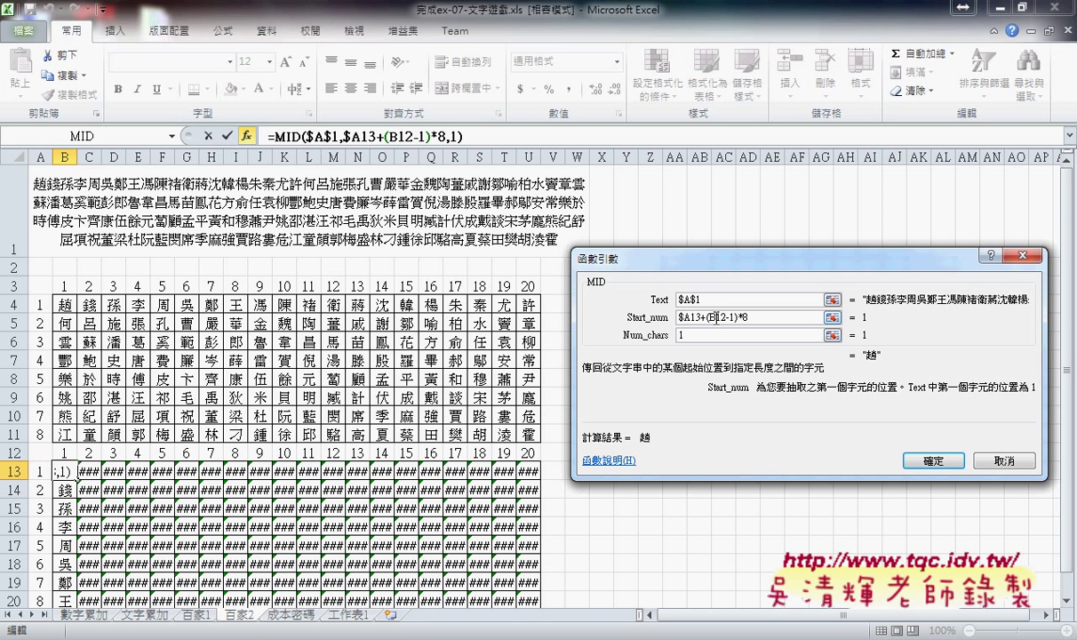
pyautogui.write('$')
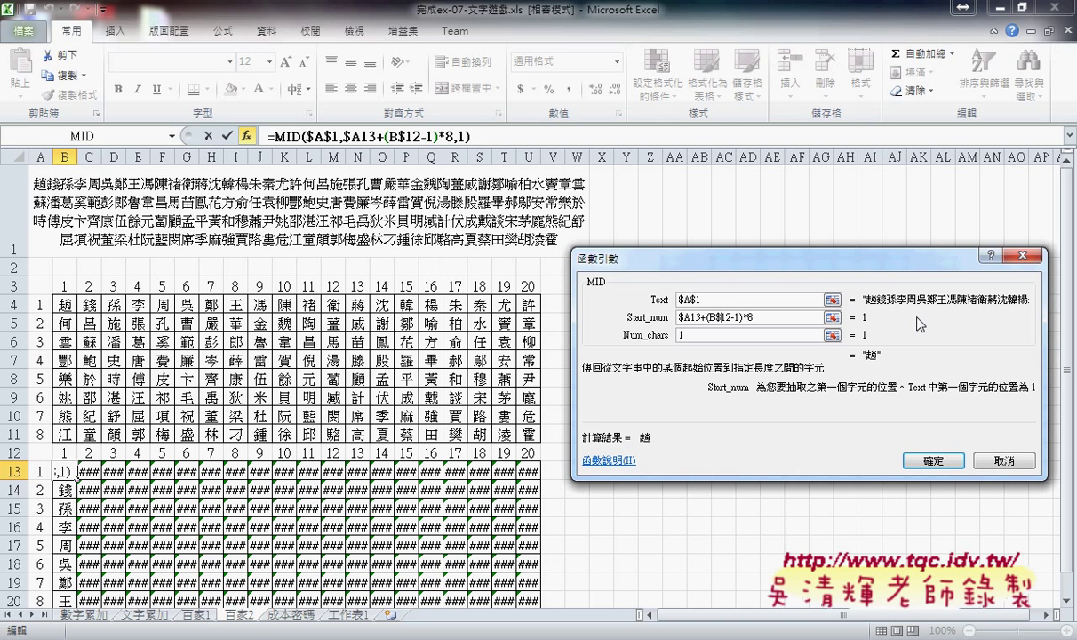
# Step: Confirm =MID($A$1,$A13+(B$12-1)*8,1) and fill it through B13:U20, then select A1
pyautogui.click(919, 460)
pyautogui.scroll(-1, 204, 370)
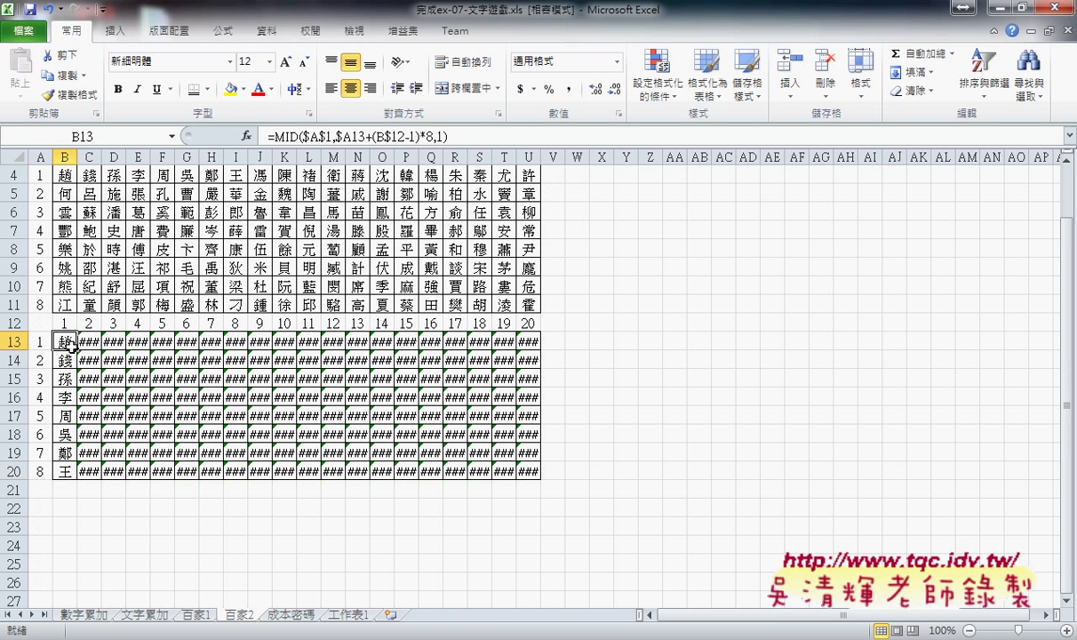
pyautogui.moveTo(77, 351)
pyautogui.mouseDown()
pyautogui.moveTo(70, 478)
pyautogui.moveTo(529, 480)
pyautogui.mouseUp()
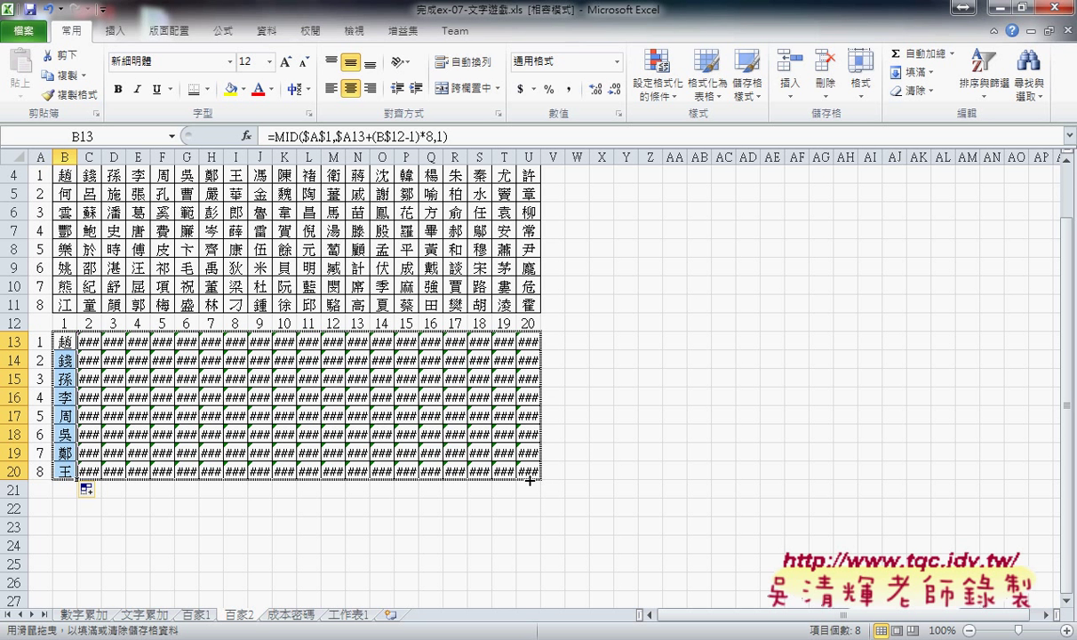
pyautogui.moveTo(530, 480); pyautogui.dragTo(530, 480)
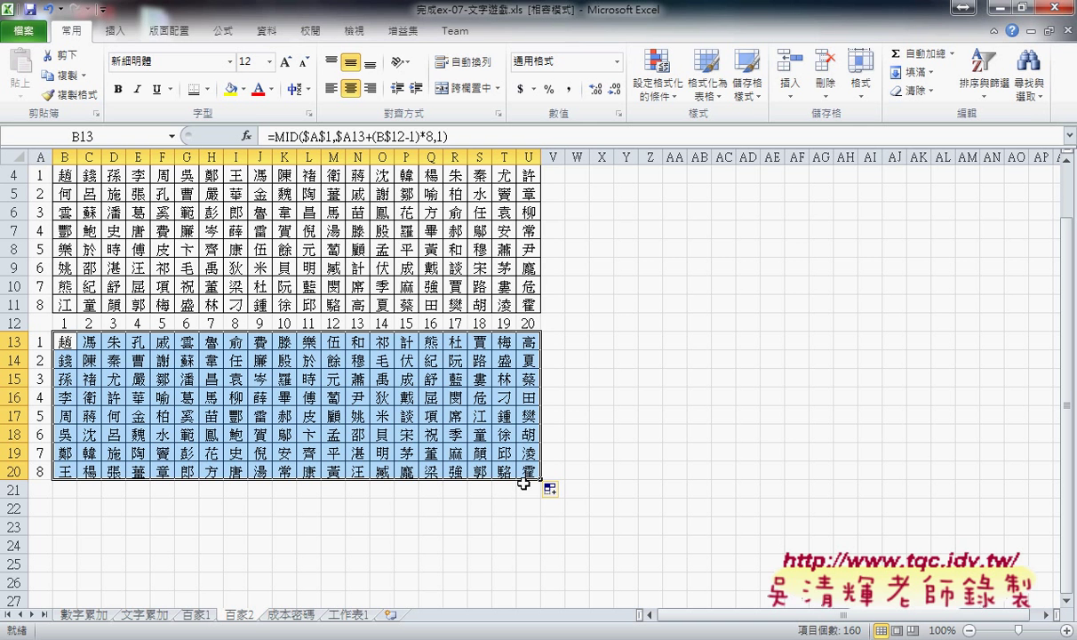
pyautogui.scroll(1, 533, 462)
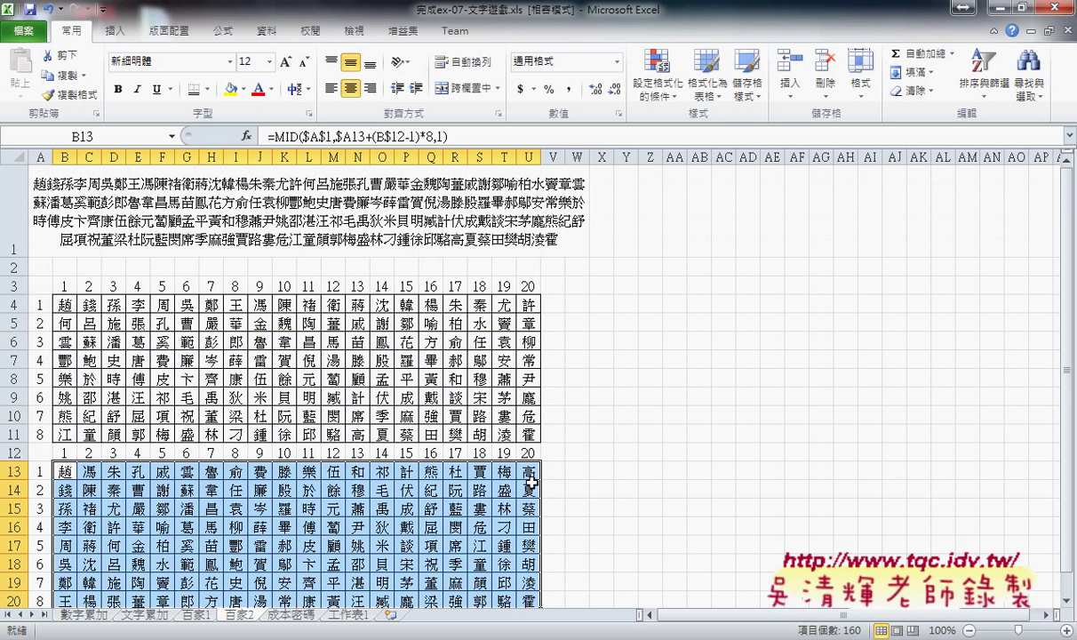
pyautogui.click(144, 213)
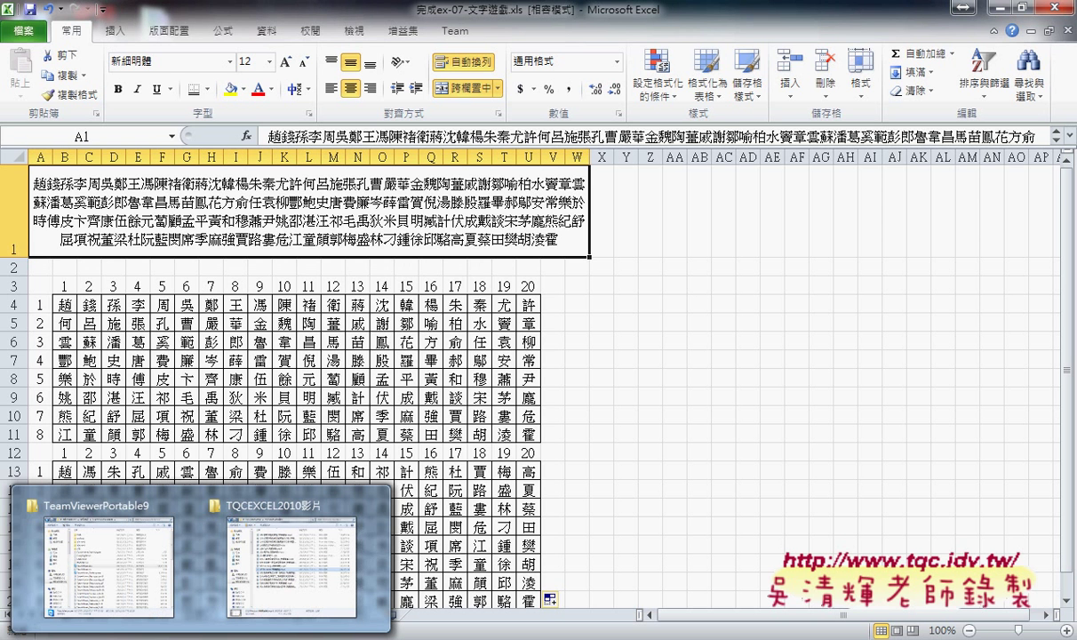
pyautogui.moveTo(295, 593)
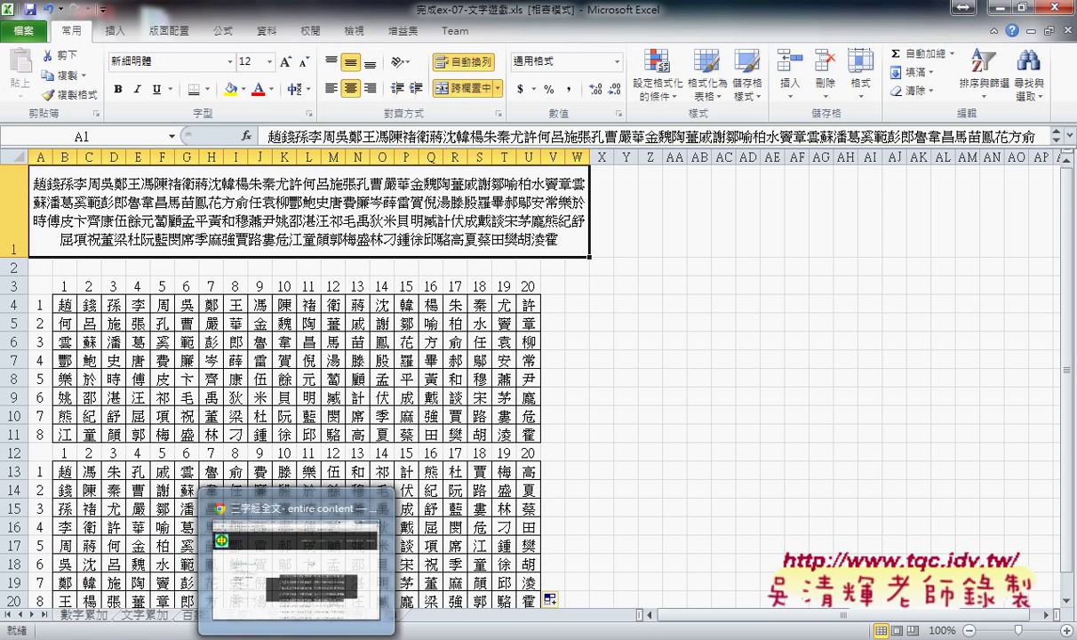
# Step: Open the first 三字經全文 result, 三字經簡說, in a new tab and select its opening lines
pyautogui.click(322, 594)
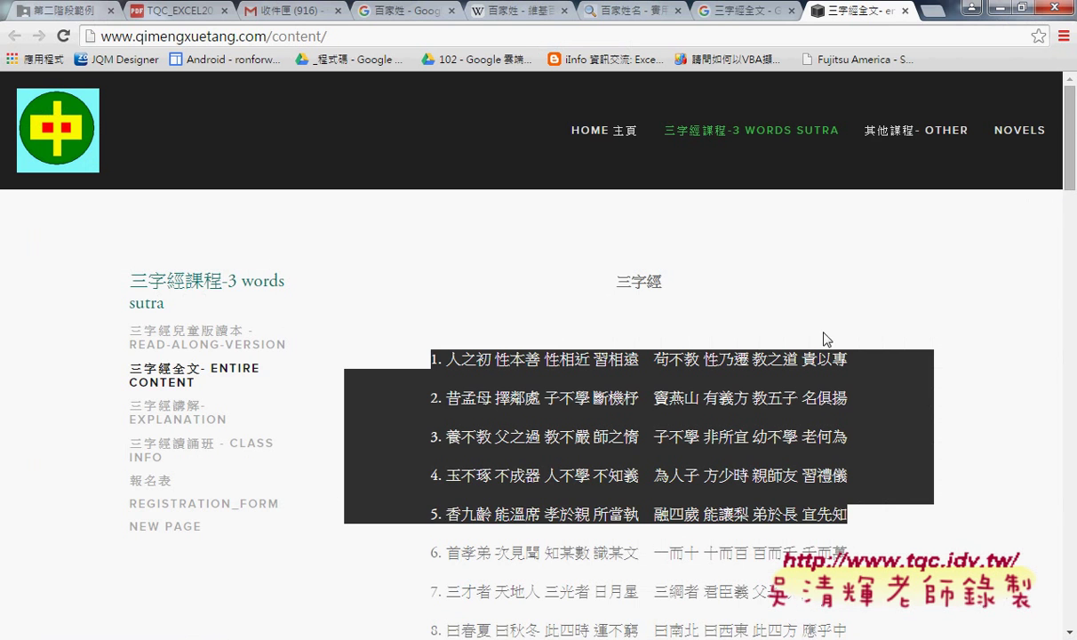
pyautogui.click(744, 12)
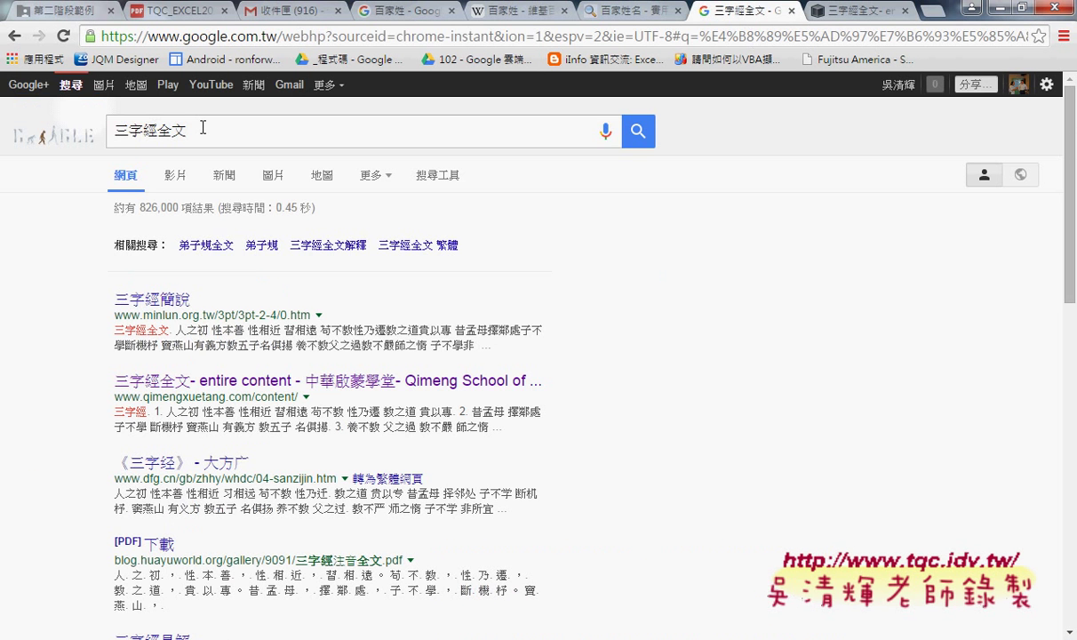
pyautogui.moveTo(199, 131); pyautogui.dragTo(112, 138)
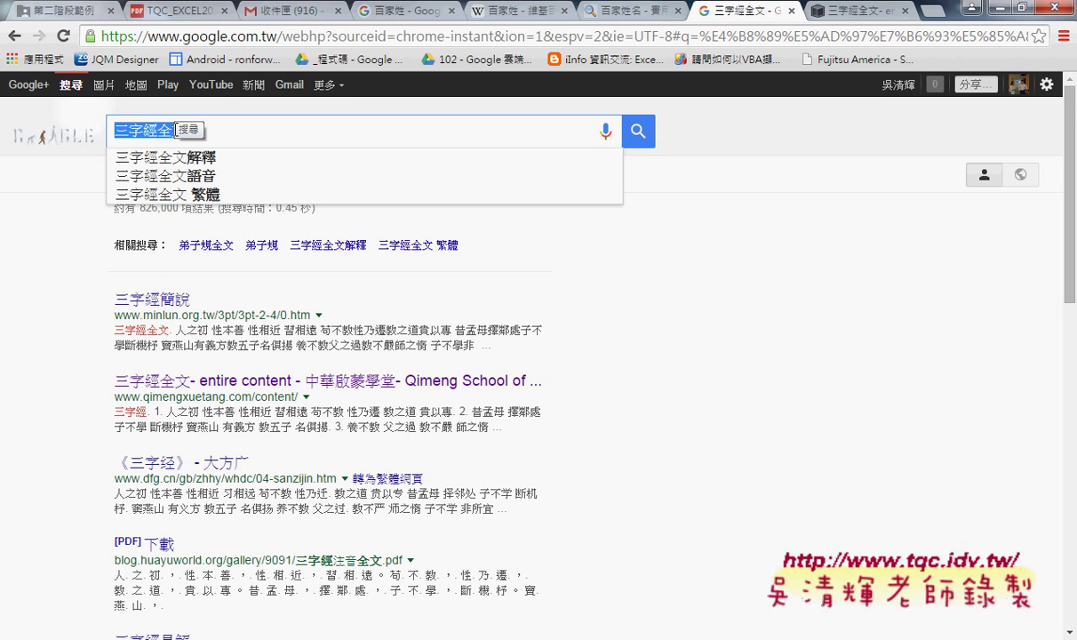
pyautogui.click(212, 130)
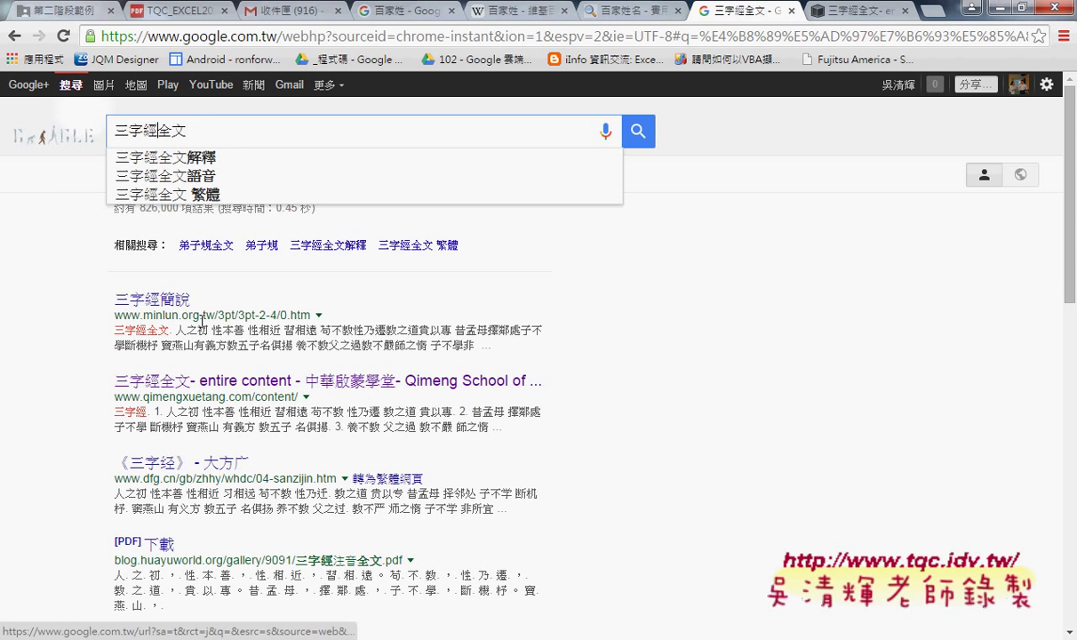
pyautogui.middleClick(140, 307)
pyautogui.click(760, 23)
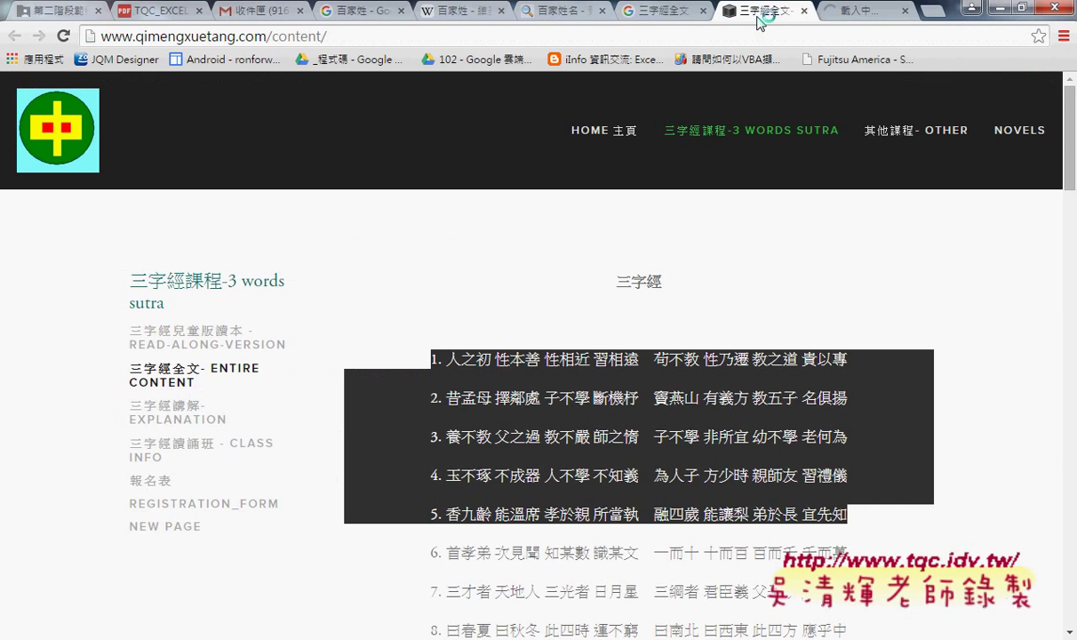
pyautogui.click(849, 13)
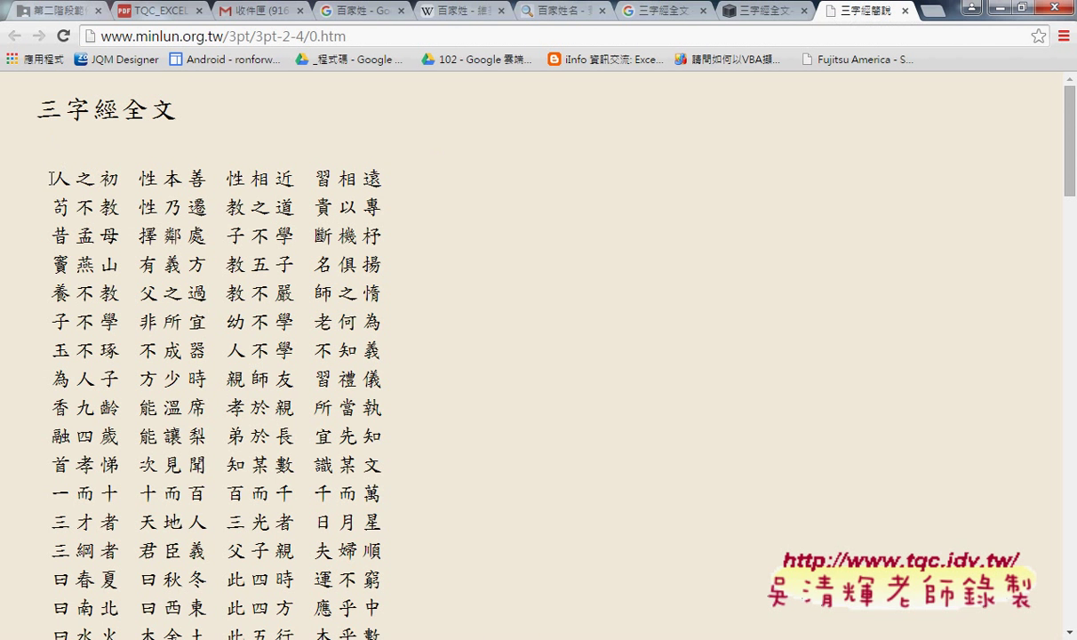
pyautogui.moveTo(51, 174)
pyautogui.mouseDown()
pyautogui.moveTo(225, 177)
pyautogui.moveTo(410, 397)
pyautogui.mouseUp()
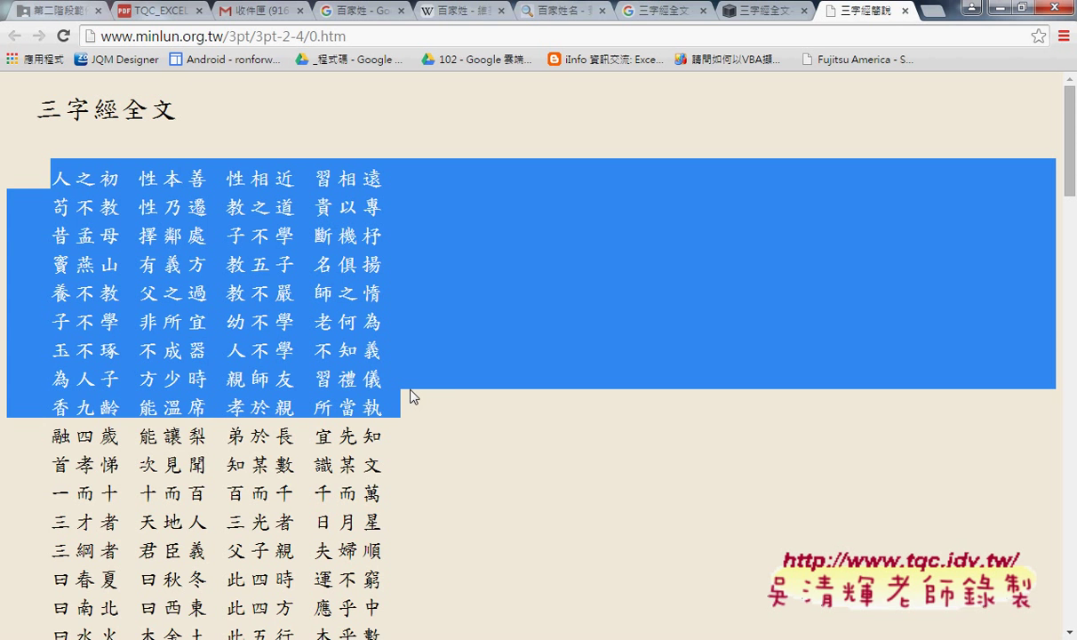
# Step: Search for 千字文 全文 and open the first result in a new tab
pyautogui.click(622, 16)
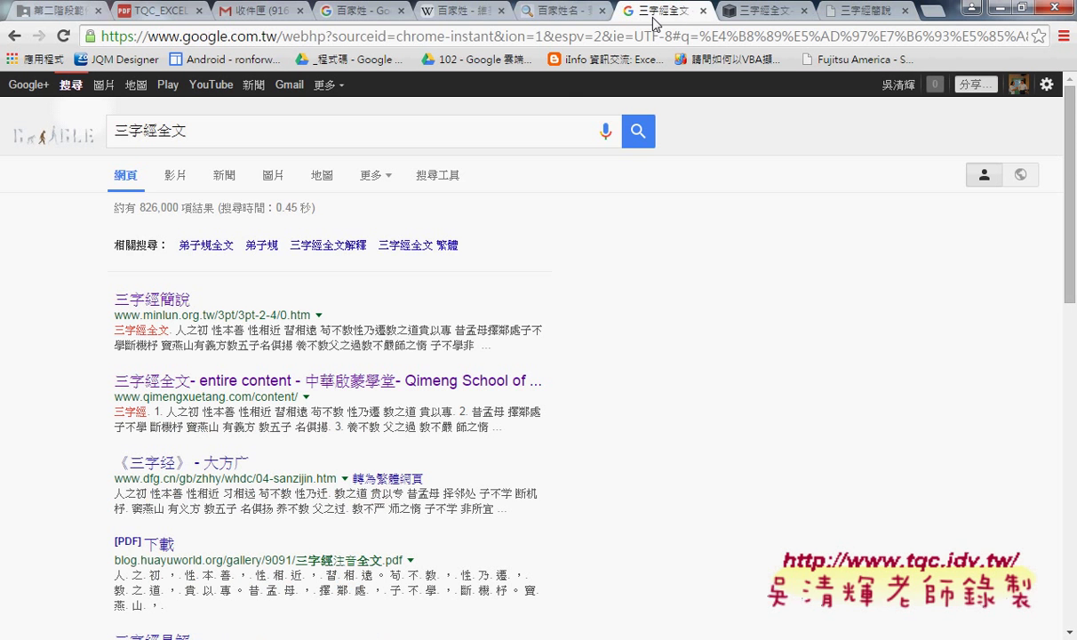
pyautogui.moveTo(158, 131); pyautogui.dragTo(114, 130)
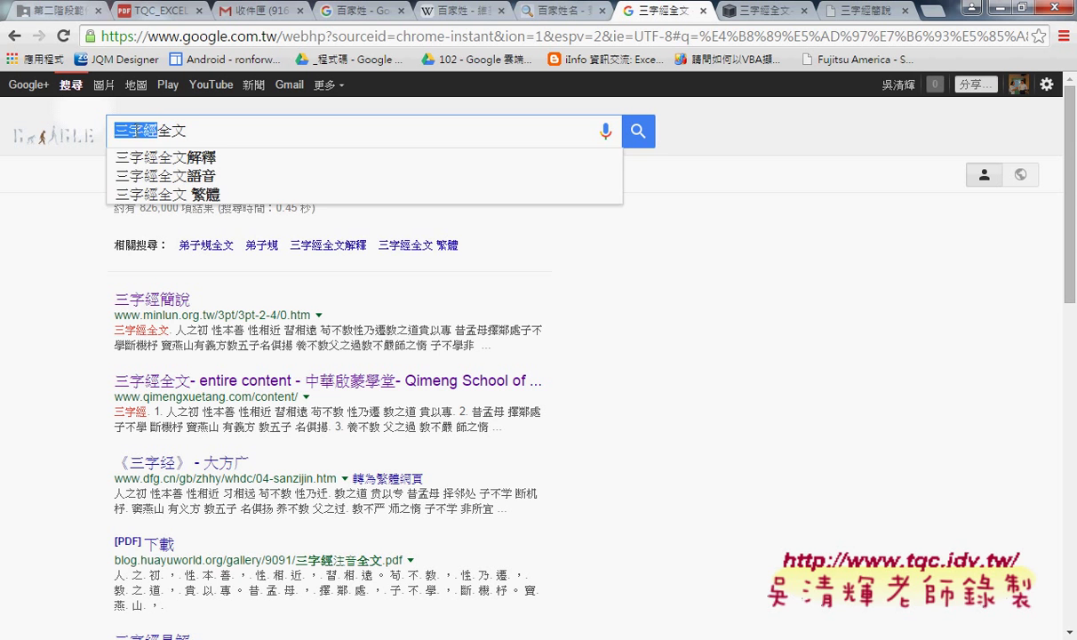
pyautogui.write('千')
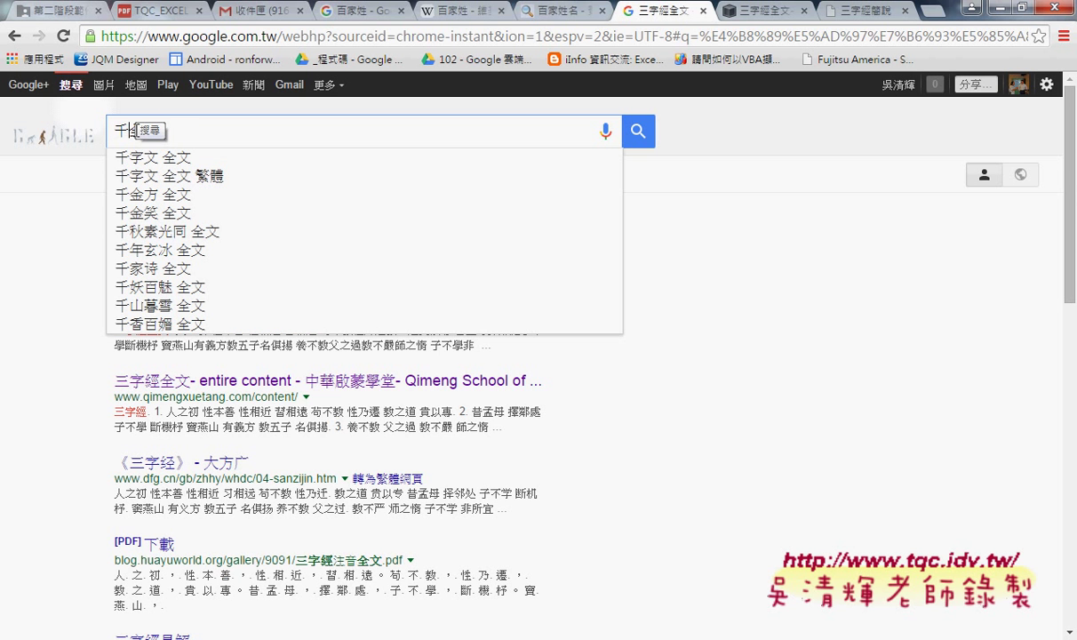
pyautogui.press('Down')
pyautogui.press('Return')
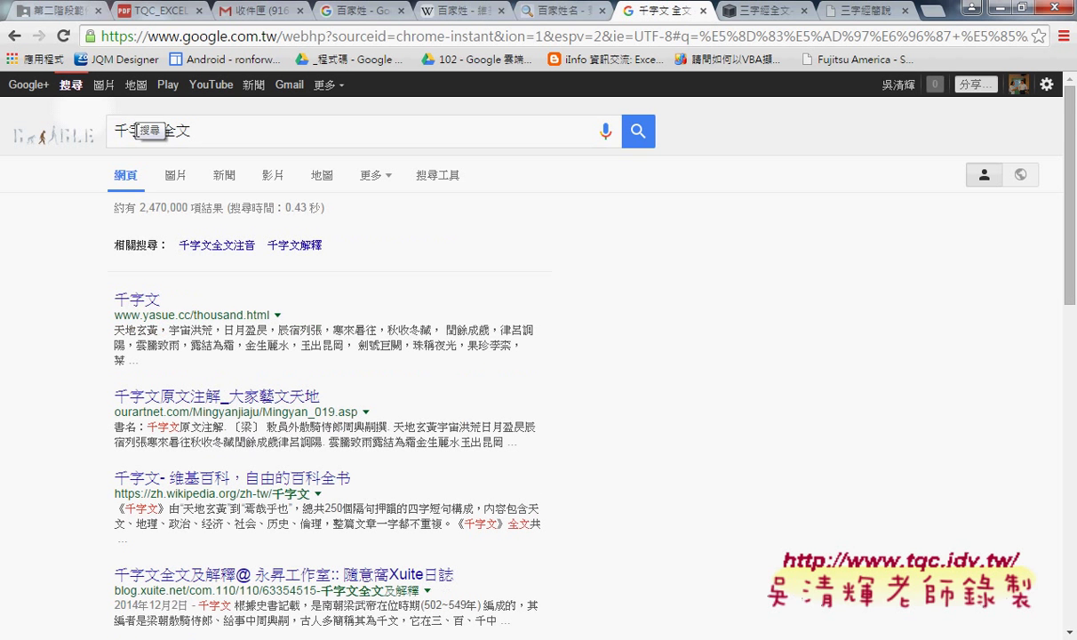
pyautogui.middleClick(138, 299)
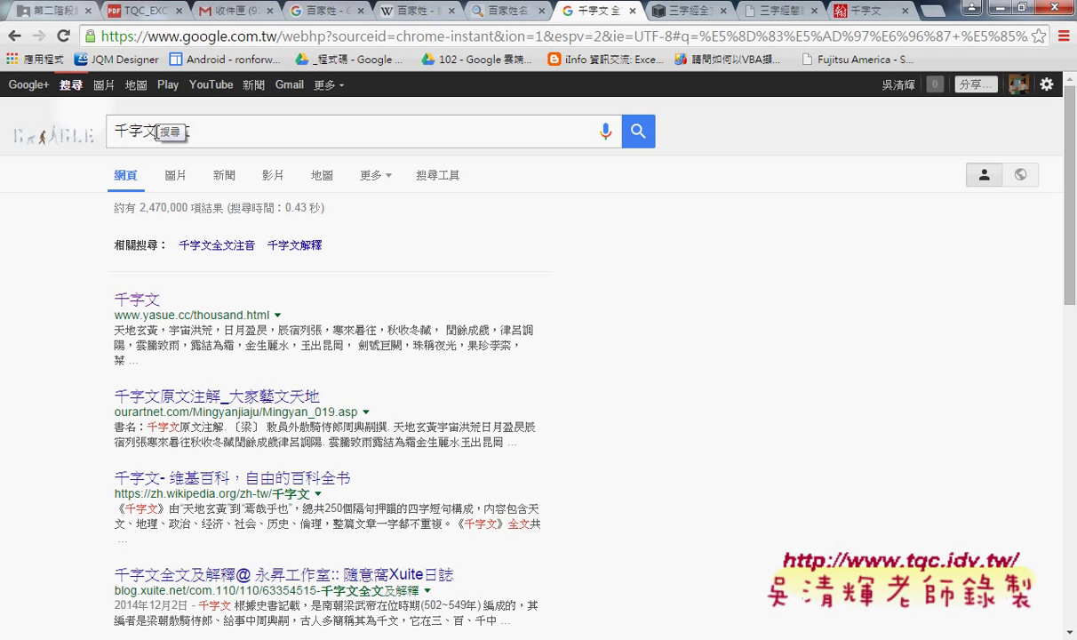
pyautogui.click(1000, 11)
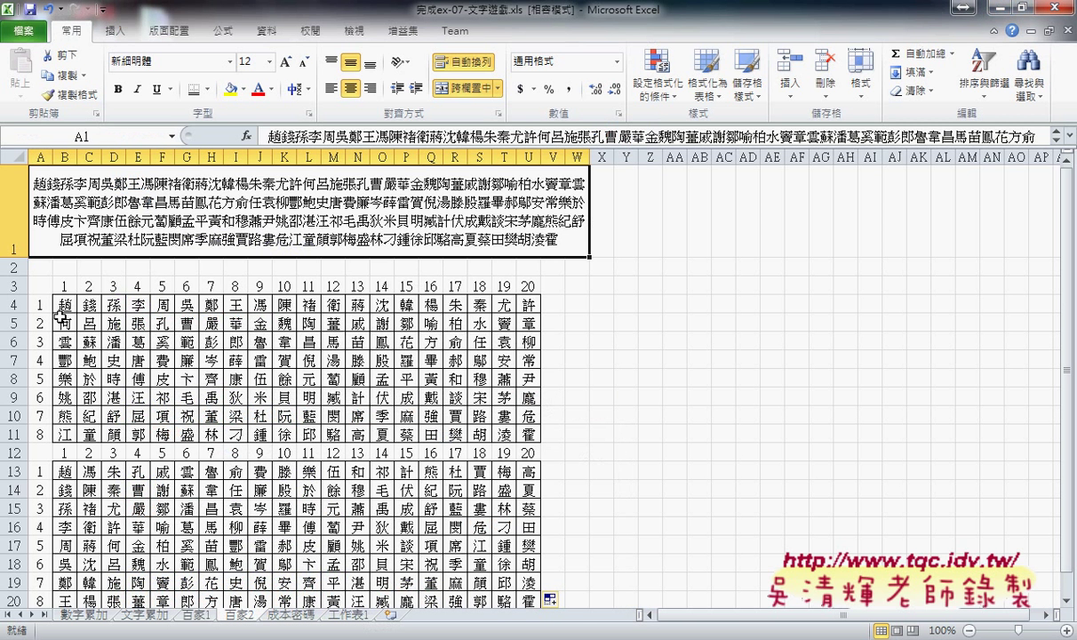
pyautogui.click(59, 305)
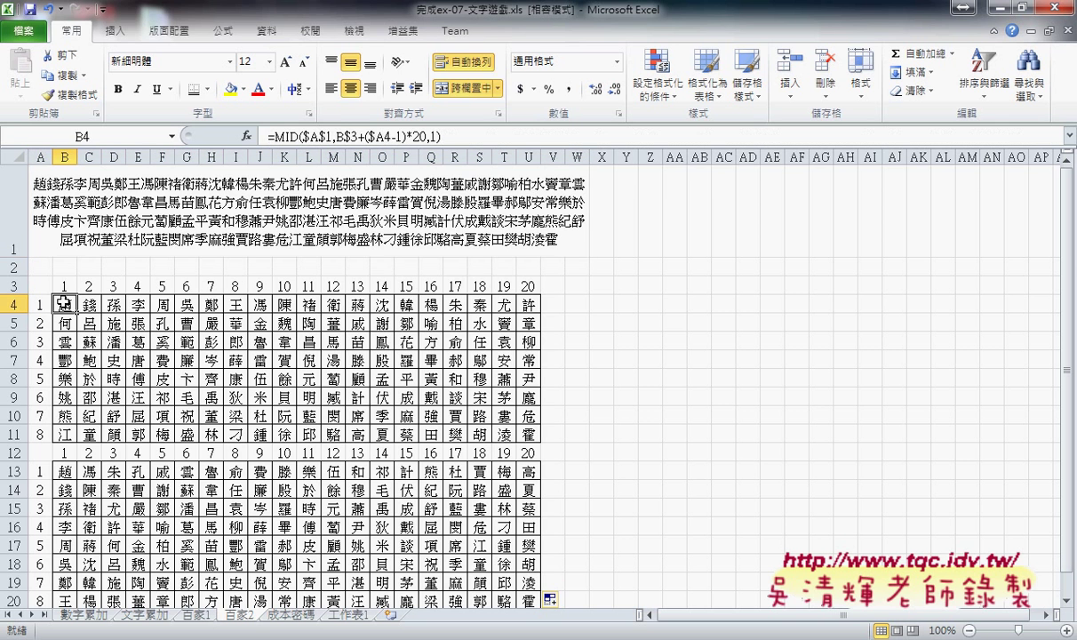
pyautogui.click(67, 475)
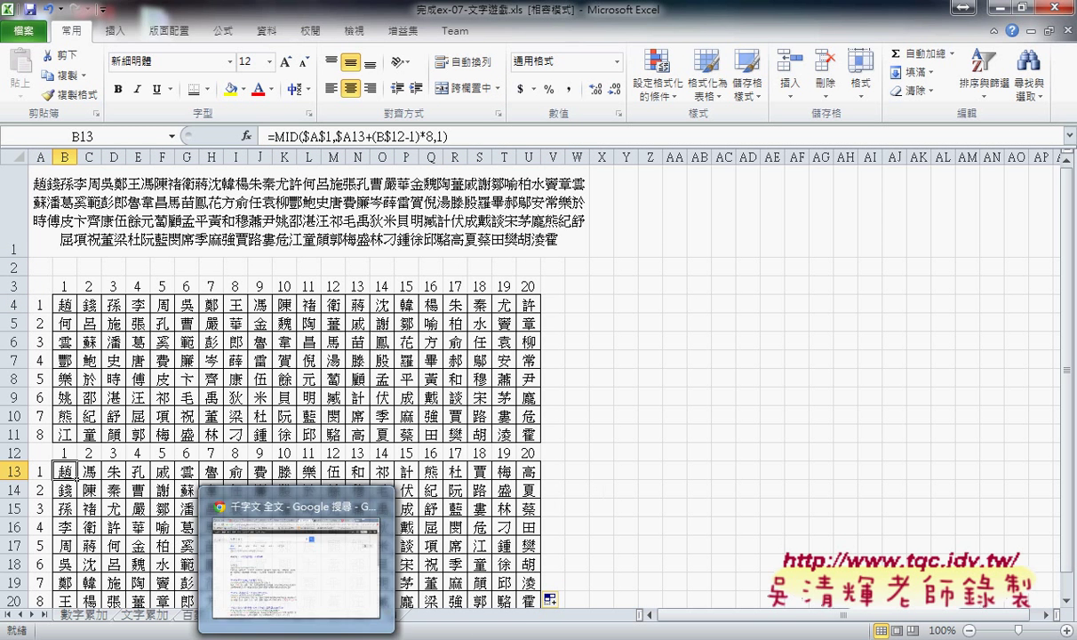
pyautogui.click(283, 555)
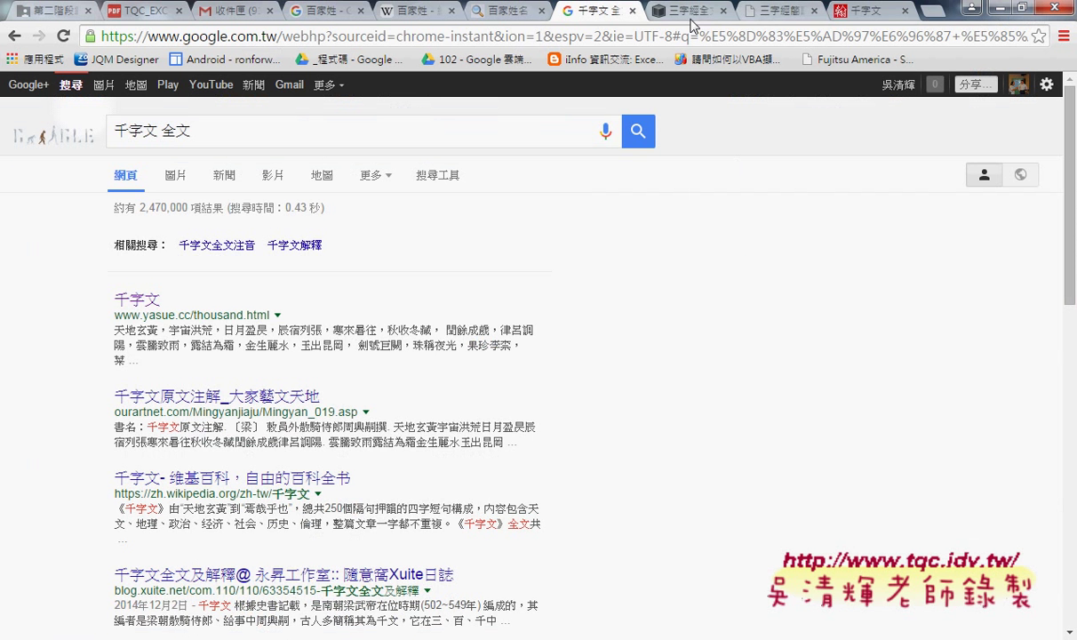
# Step: Scroll through the 千字文 text, then return to the 三字經全文 tab and clear its selection
pyautogui.click(770, 20)
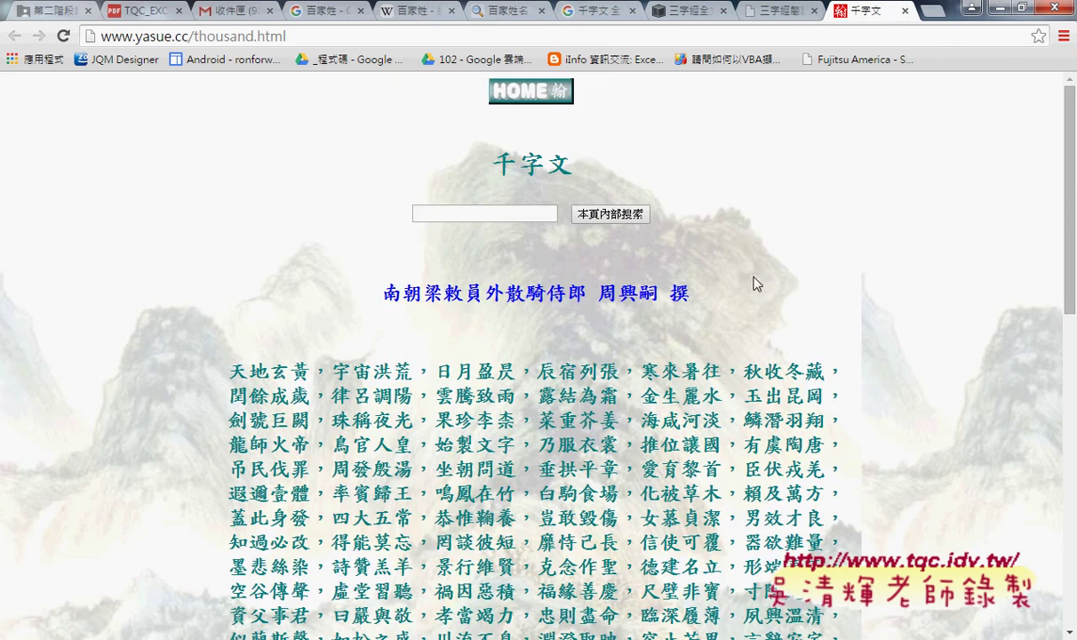
pyautogui.scroll(-2, 757, 281)
pyautogui.scroll(-2, 755, 284)
pyautogui.scroll(-1, 754, 289)
pyautogui.scroll(-2, 754, 289)
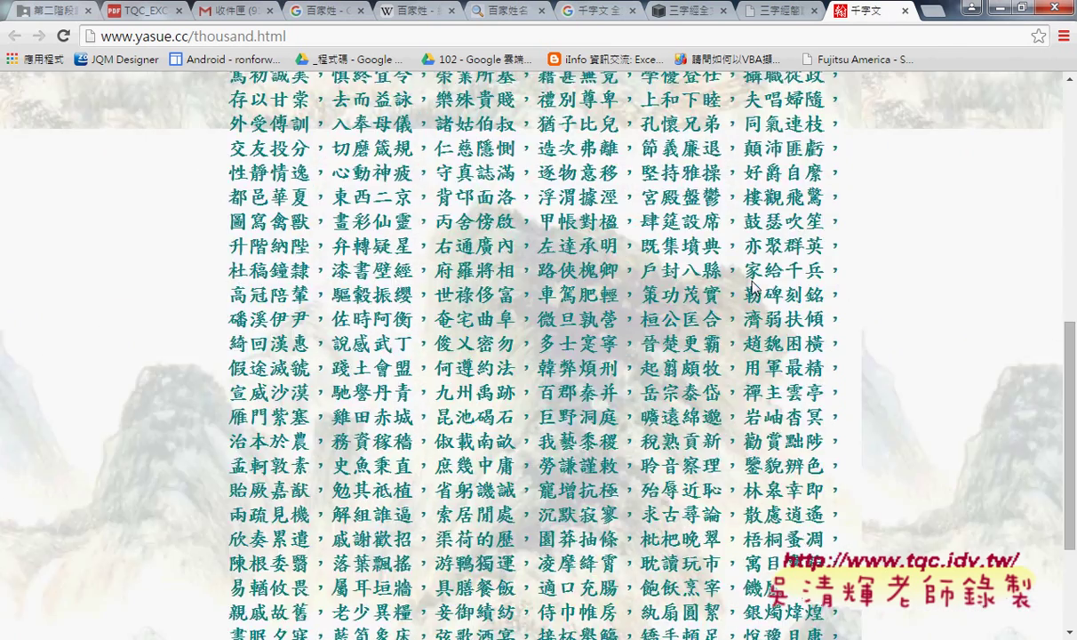
pyautogui.scroll(2, 754, 288)
pyautogui.scroll(2, 754, 289)
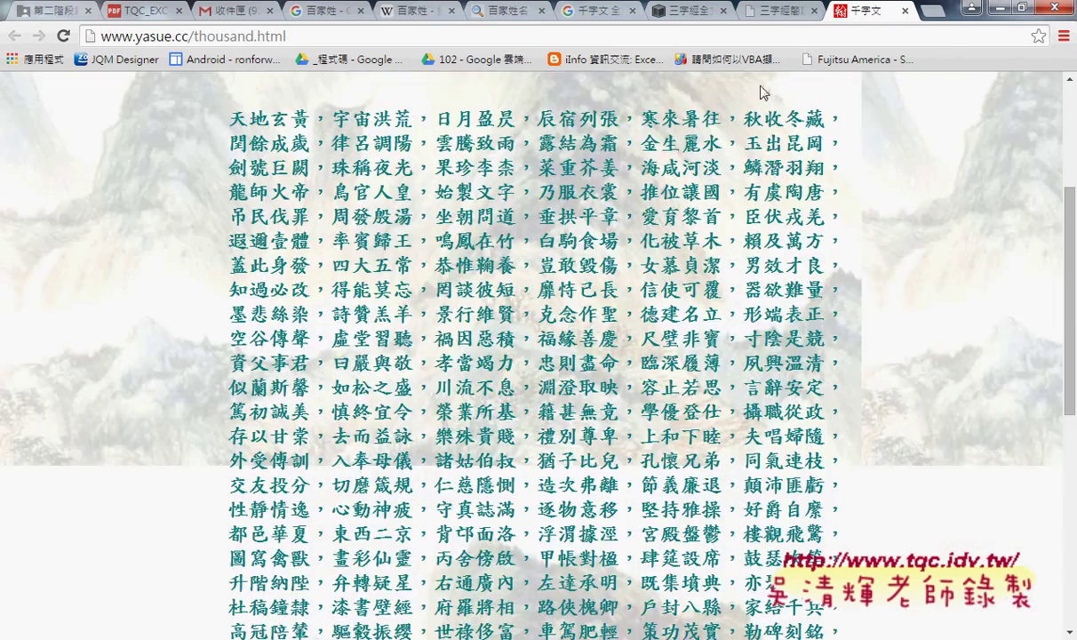
pyautogui.click(783, 7)
pyautogui.click(617, 214)
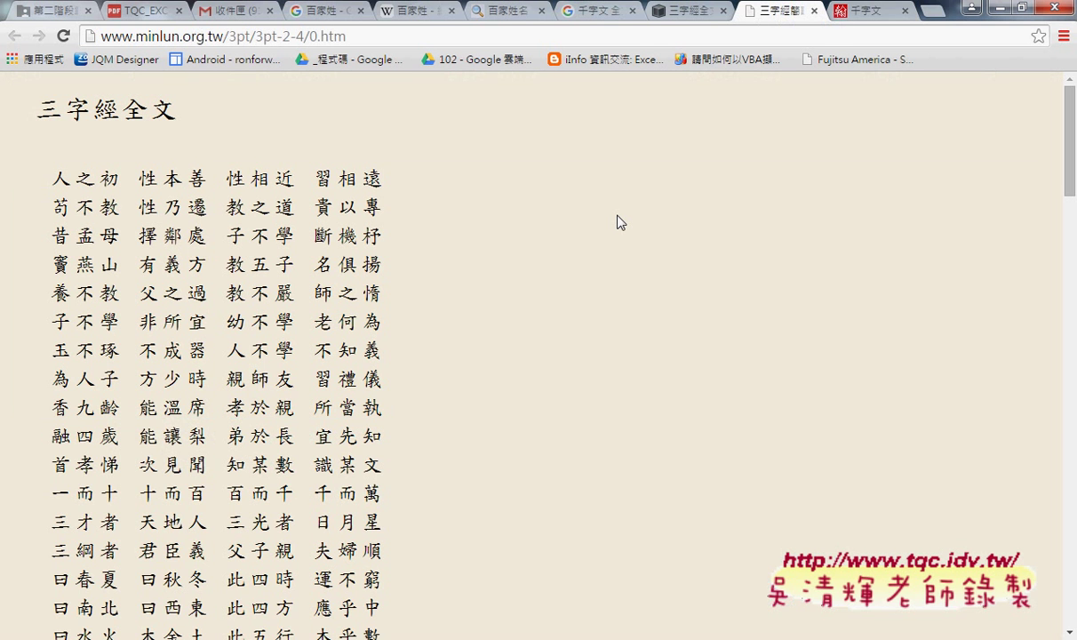